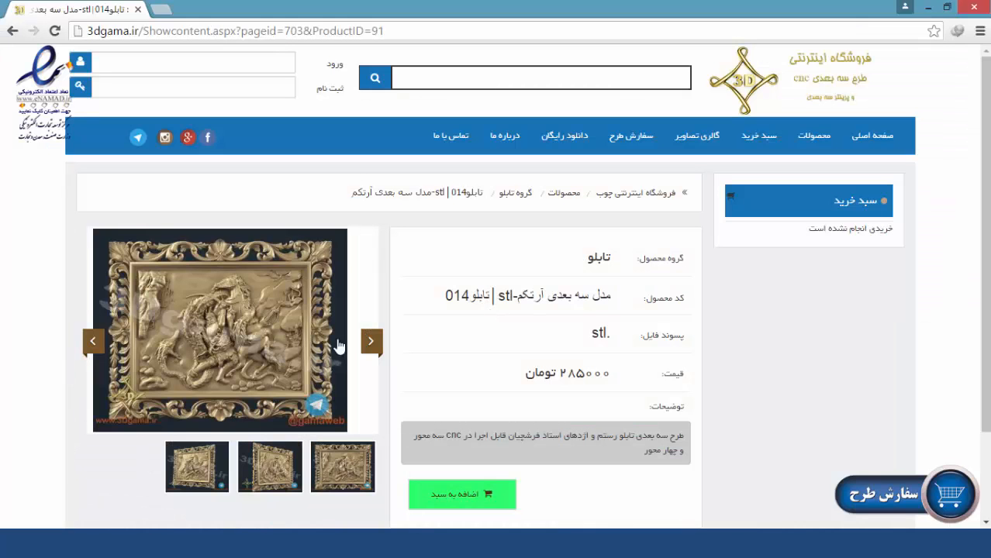
Minimize the browser showing the product page and switch to ArtCAM Pro.
{"action": "mouse_move", "coordinate": [298, 349]}
{"action": "left_click", "coordinate": [930, 10]}
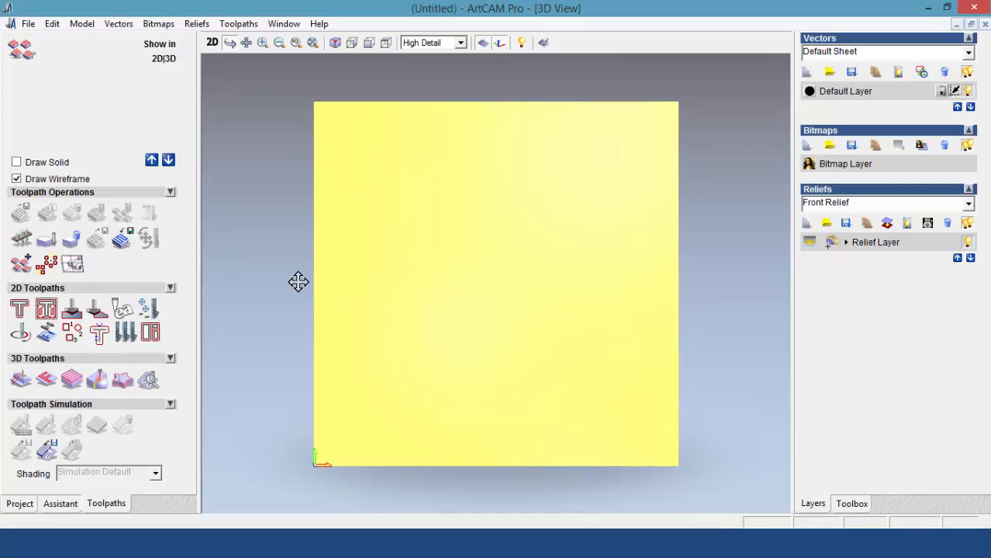
{"action": "left_click", "coordinate": [21, 379]}
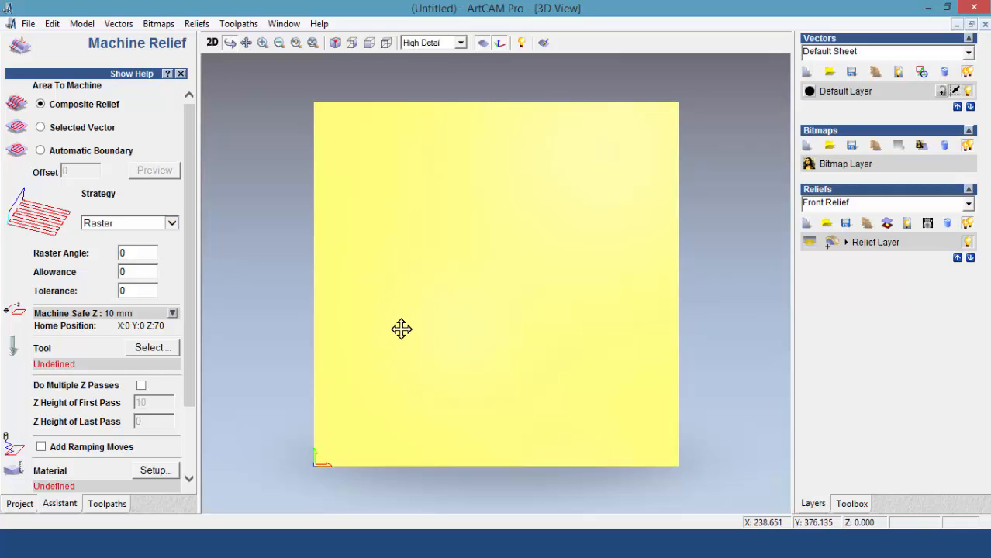
{"action": "scroll", "coordinate": [184, 269], "scroll_direction": "down", "scroll_amount": 3}
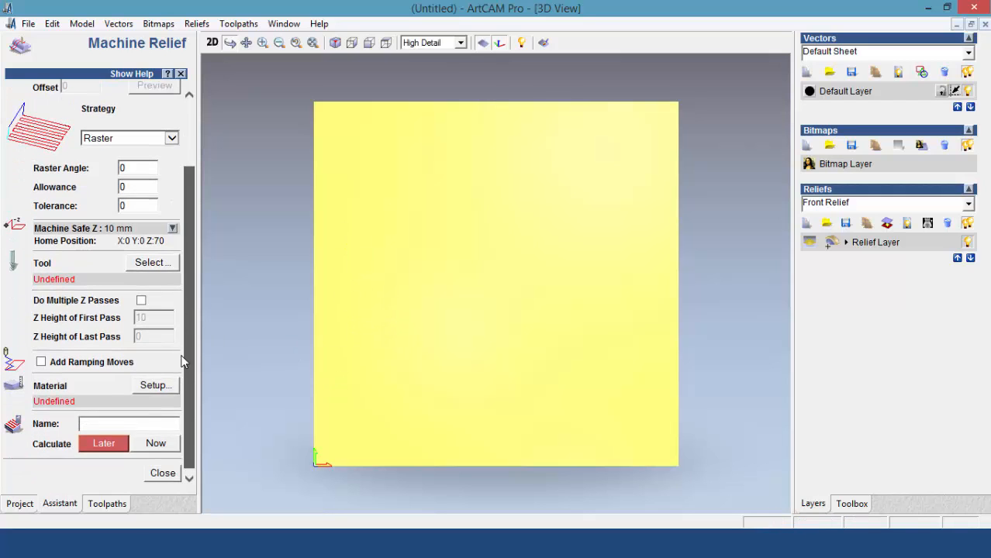
{"action": "left_click", "coordinate": [160, 469]}
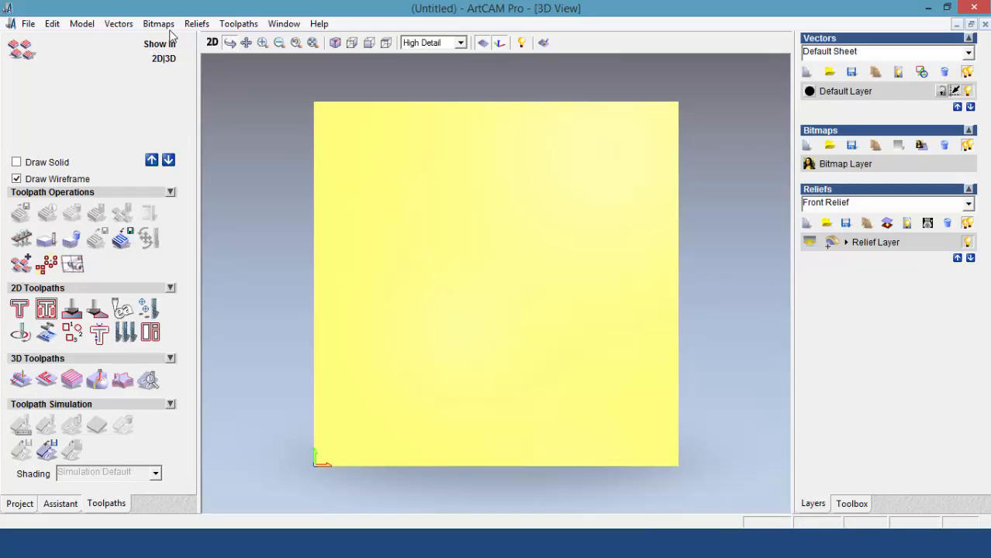
Import the 3D model file tablo.STL into the relief.
{"action": "left_click", "coordinate": [196, 23]}
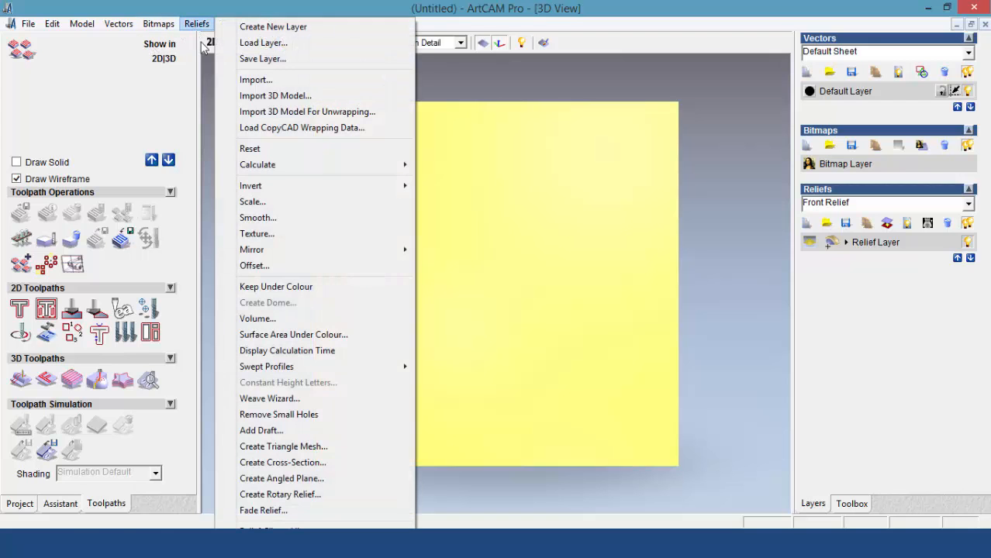
{"action": "left_click", "coordinate": [267, 96]}
{"action": "left_click_drag", "start_coordinate": [682, 94], "coordinate": [920, 98]}
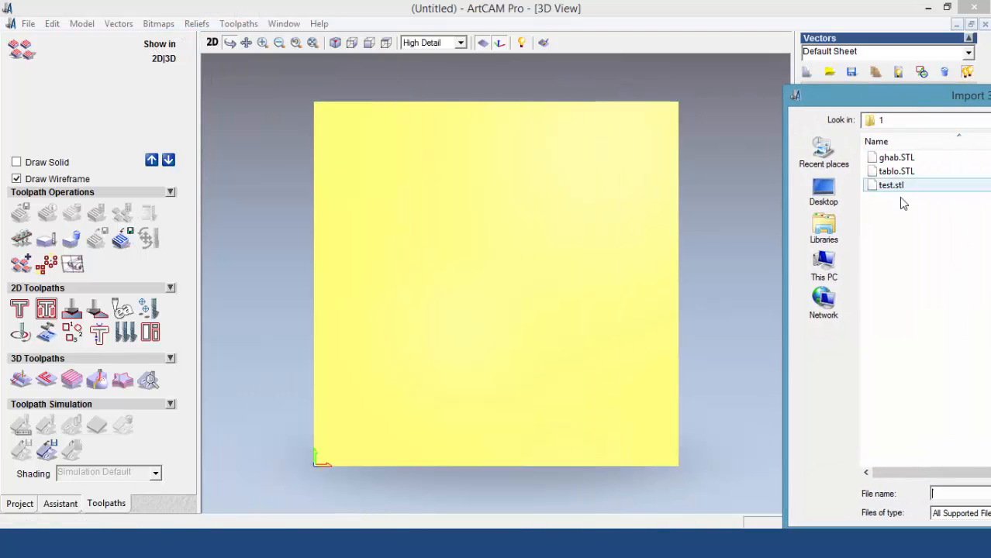
{"action": "left_click", "coordinate": [895, 171]}
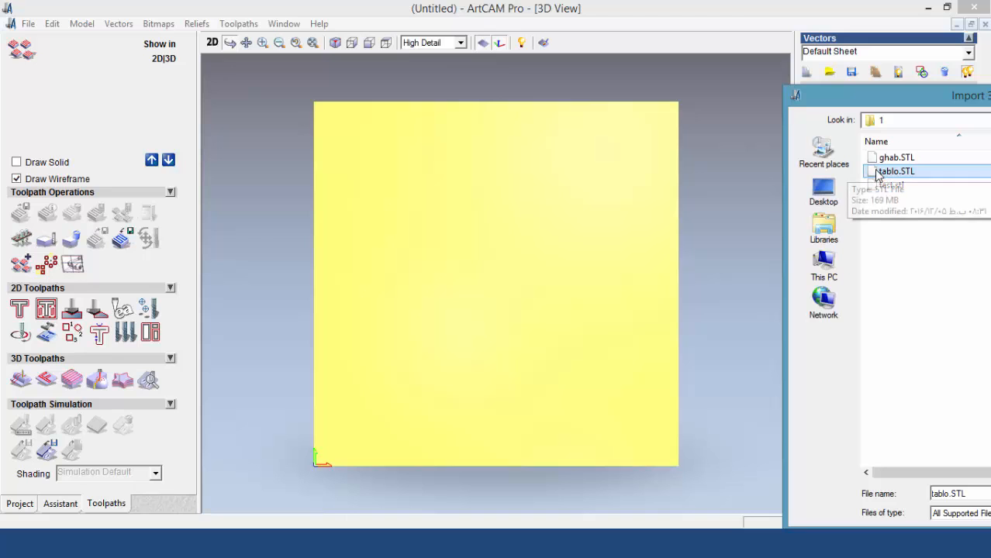
{"action": "left_click_drag", "start_coordinate": [894, 104], "coordinate": [733, 73]}
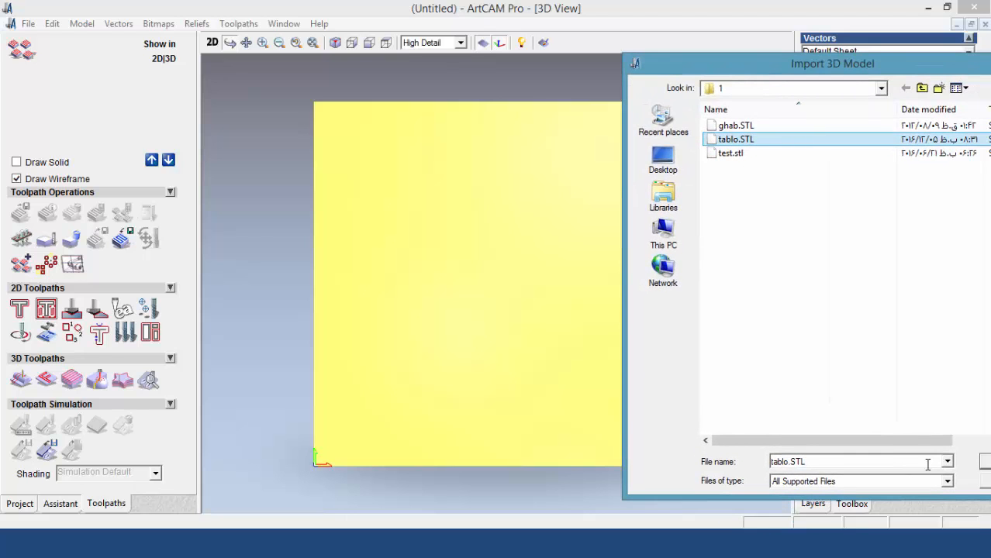
{"action": "left_click", "coordinate": [983, 463]}
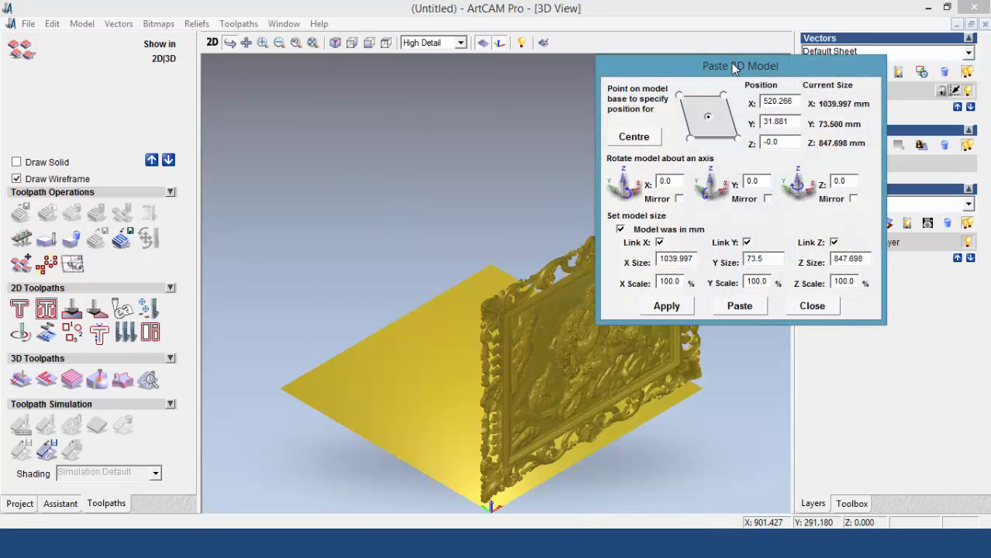
Try the four corners of the model base as the position reference point, and restore the centre point.
{"action": "left_click_drag", "start_coordinate": [734, 68], "coordinate": [668, 76]}
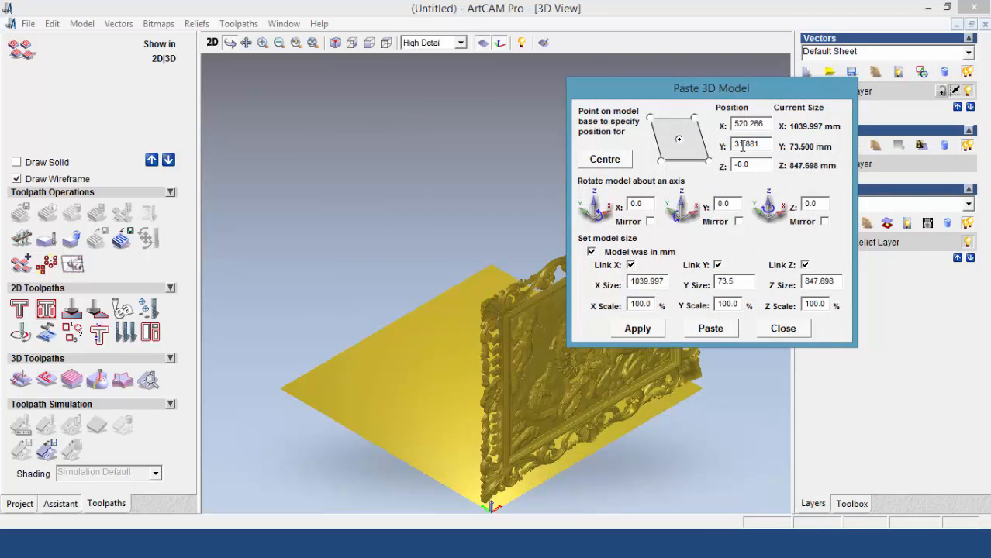
{"action": "left_click_drag", "start_coordinate": [738, 95], "coordinate": [751, 69]}
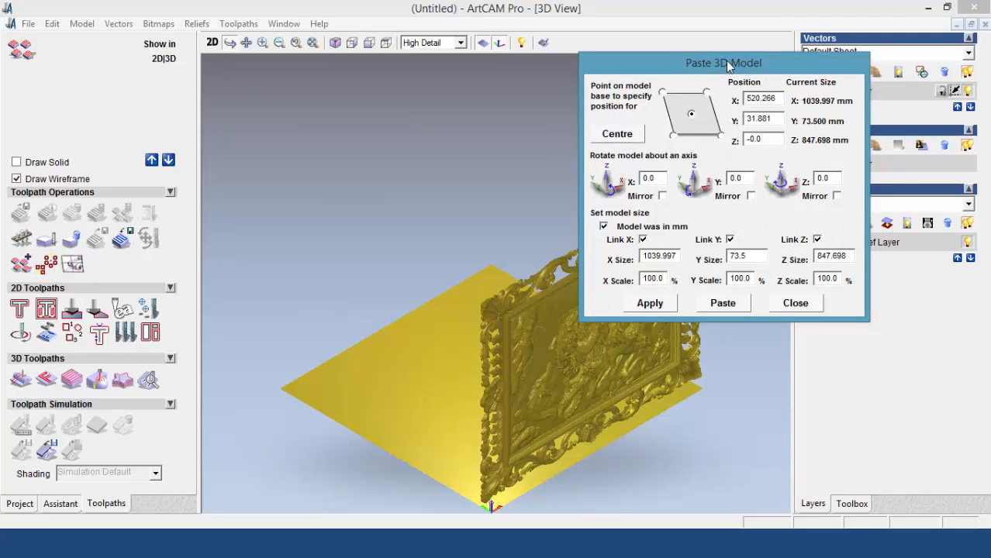
{"action": "left_click_drag", "start_coordinate": [727, 66], "coordinate": [784, 63]}
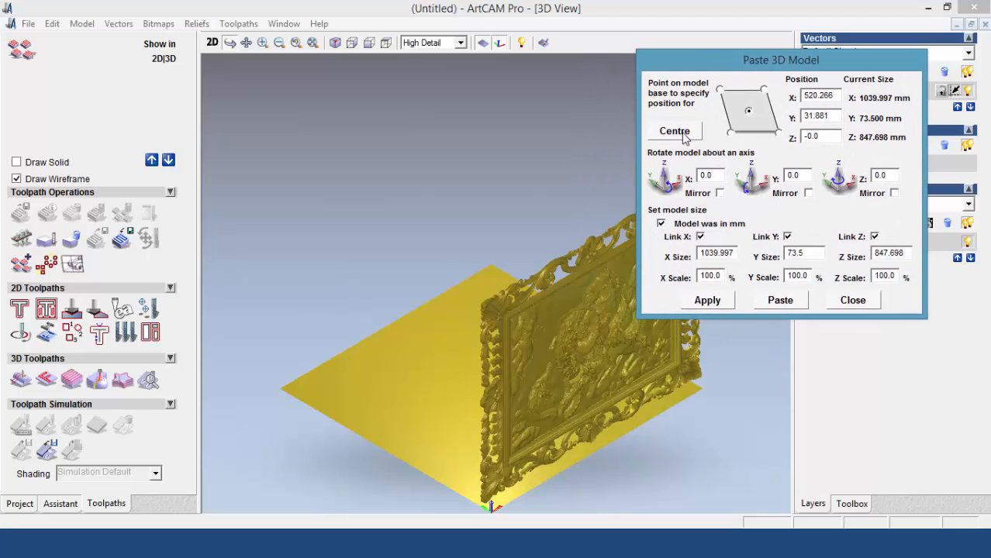
{"action": "left_click", "coordinate": [730, 132]}
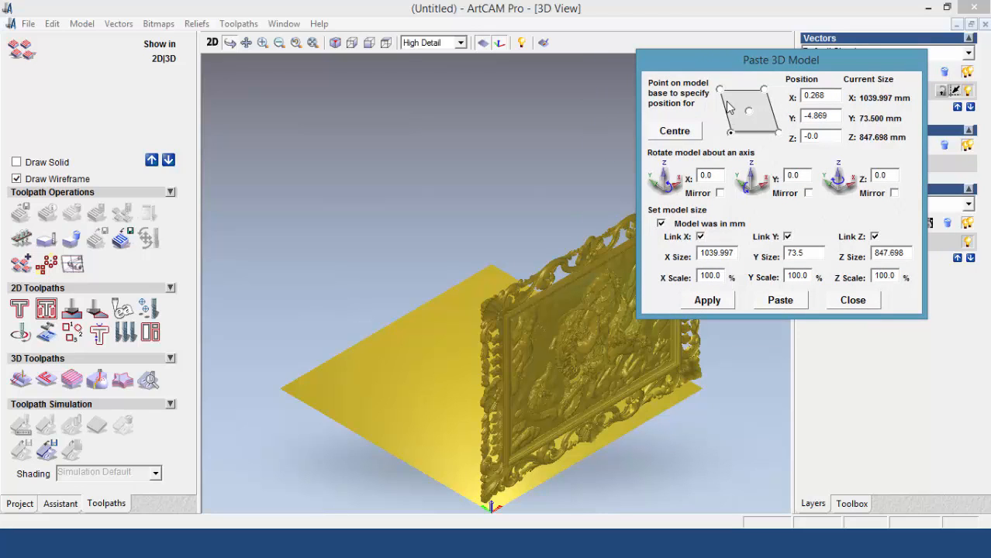
{"action": "left_click", "coordinate": [720, 89]}
{"action": "left_click", "coordinate": [764, 90]}
{"action": "left_click", "coordinate": [777, 132]}
{"action": "left_click", "coordinate": [748, 112]}
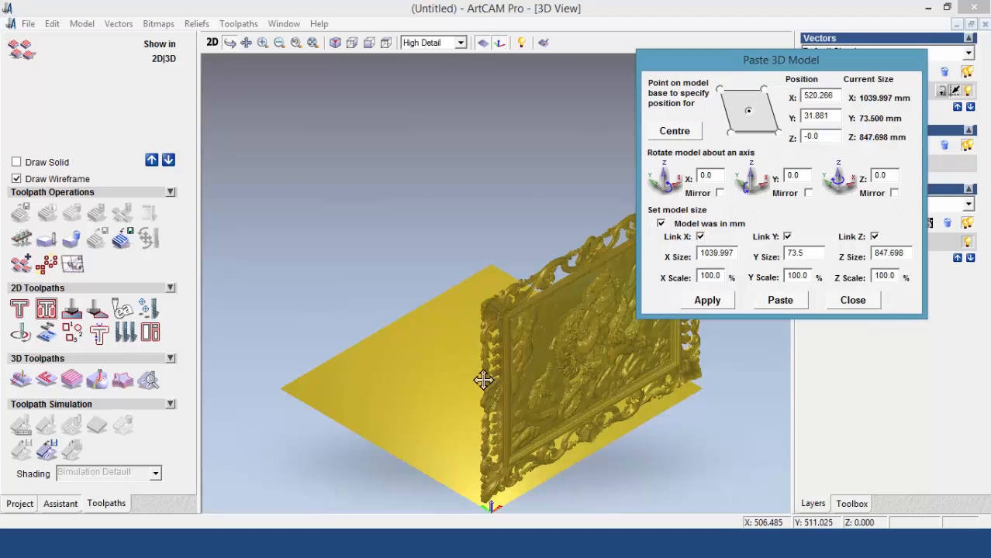
Rotate the imported model 90 degrees about the X axis so it lies flat on the relief plane.
{"action": "left_click_drag", "start_coordinate": [784, 69], "coordinate": [819, 78]}
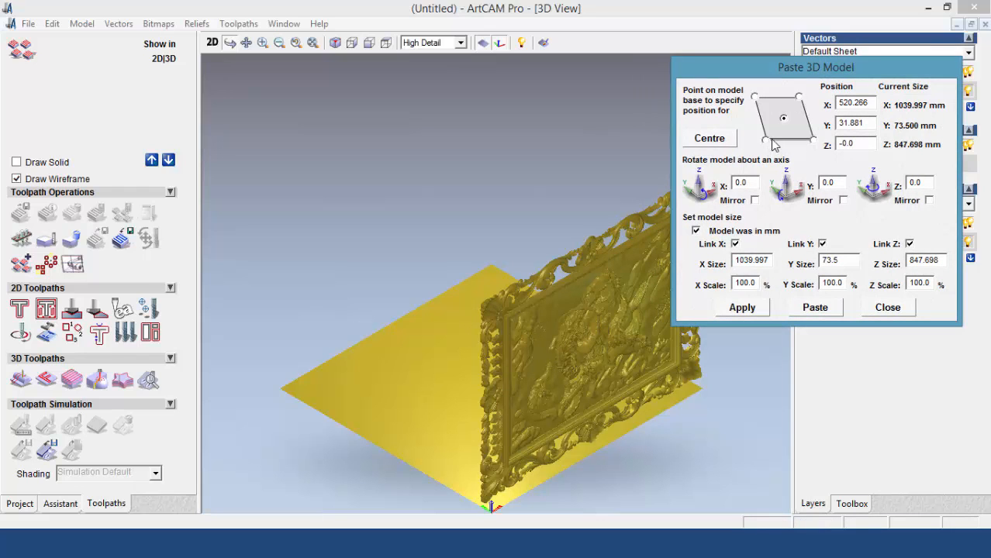
{"action": "left_click_drag", "start_coordinate": [784, 74], "coordinate": [790, 64]}
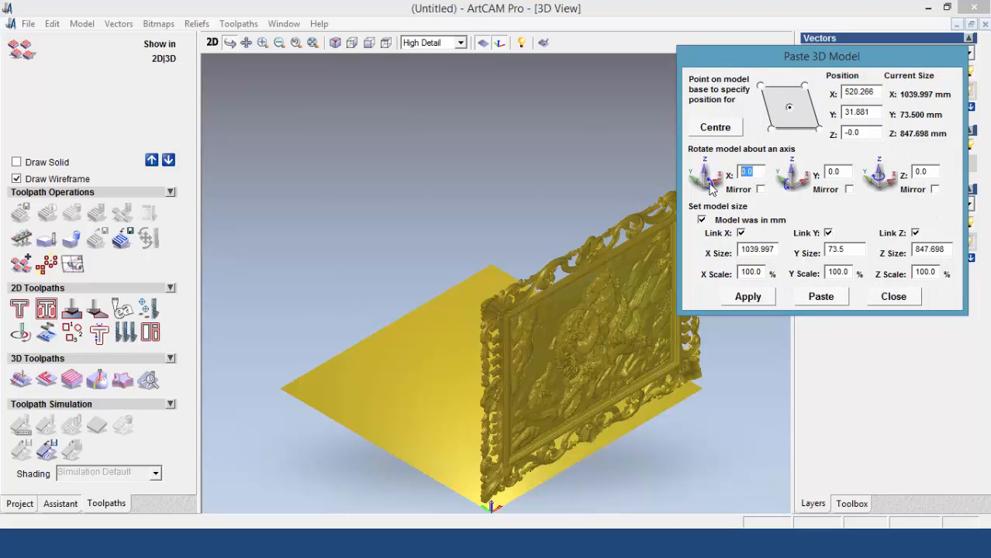
{"action": "type", "text": "90"}
{"action": "left_click", "coordinate": [738, 295]}
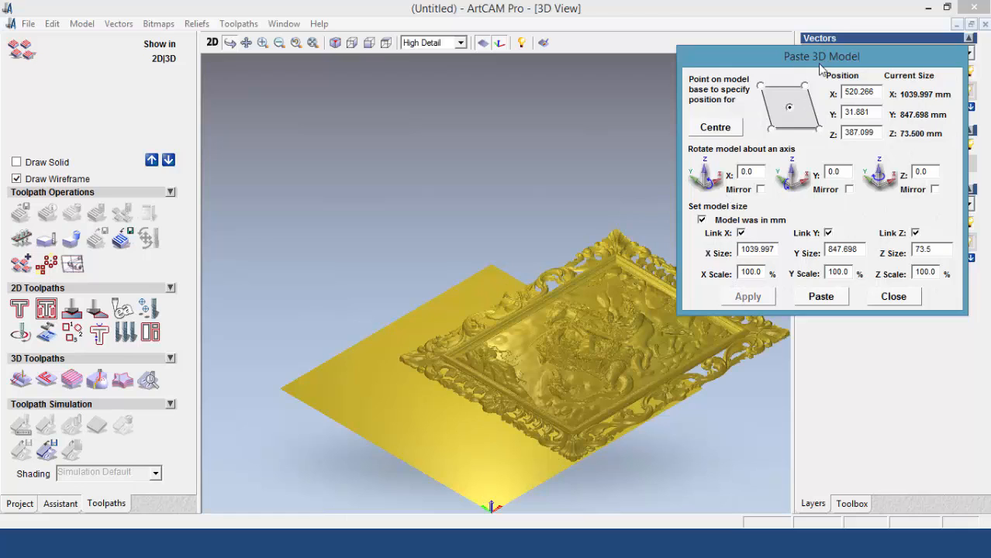
Centre the imported model on the relief plane.
{"action": "left_click_drag", "start_coordinate": [820, 67], "coordinate": [860, 78]}
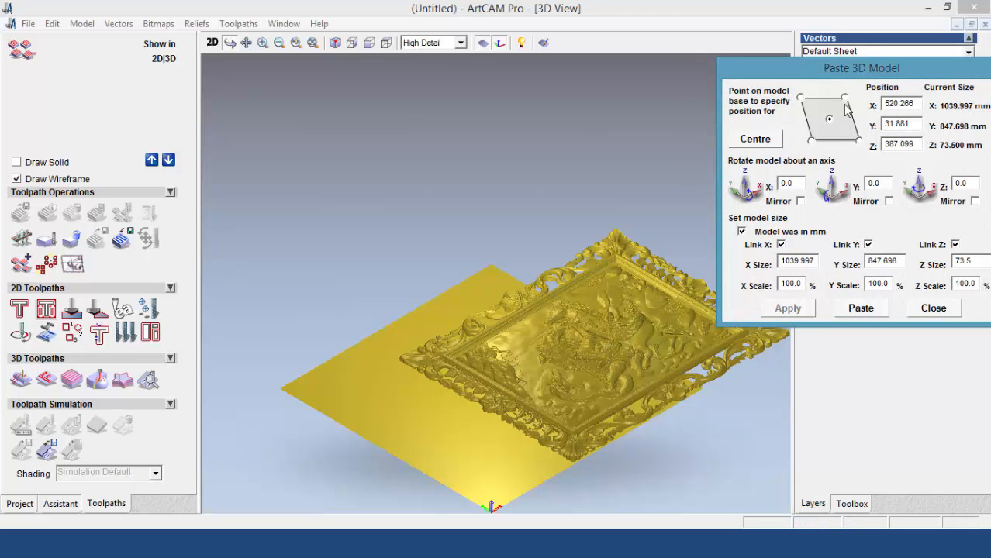
{"action": "left_click", "coordinate": [754, 139]}
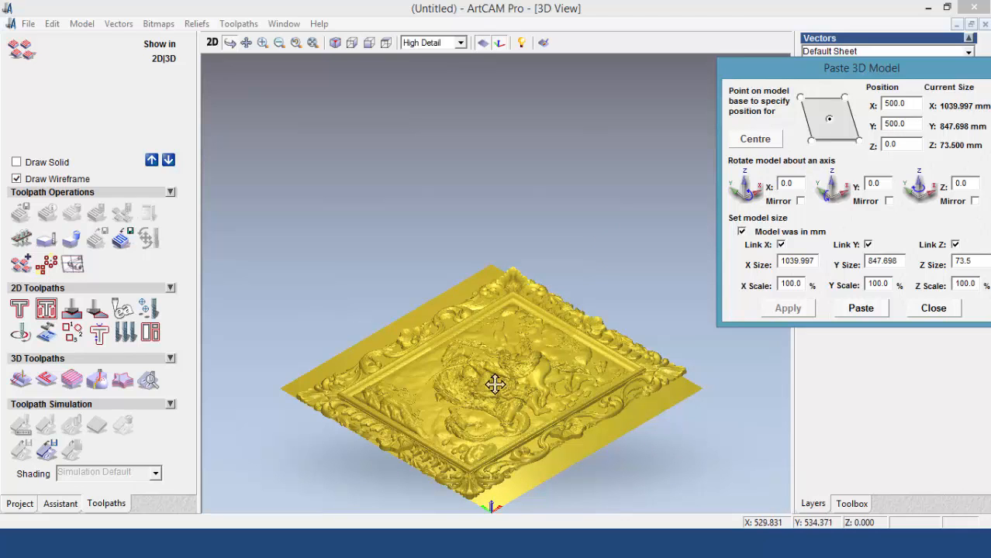
{"action": "left_click_drag", "start_coordinate": [597, 400], "coordinate": [491, 490]}
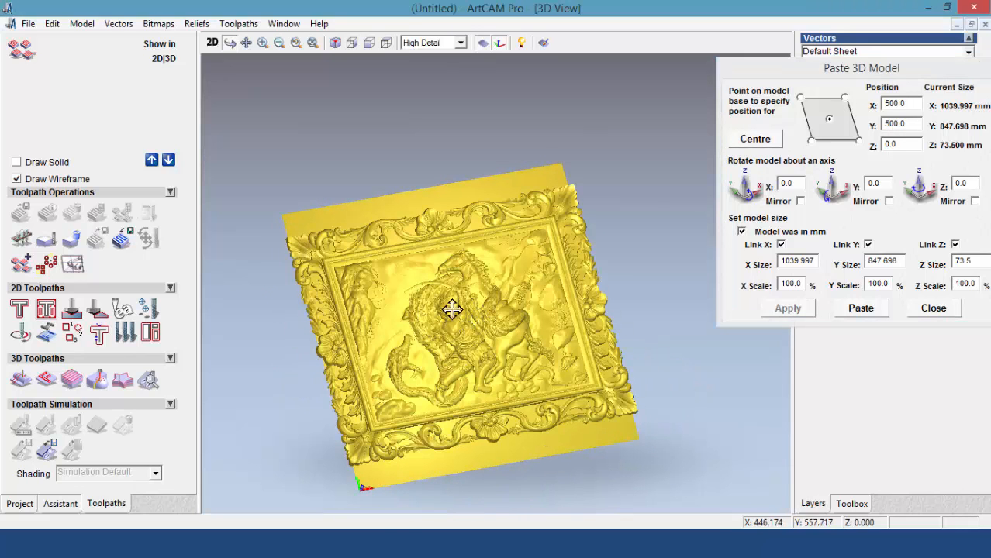
Examine the model's X, Y and Z position values and its rotation settings for the X and Y axes.
{"action": "left_click_drag", "start_coordinate": [831, 76], "coordinate": [695, 83]}
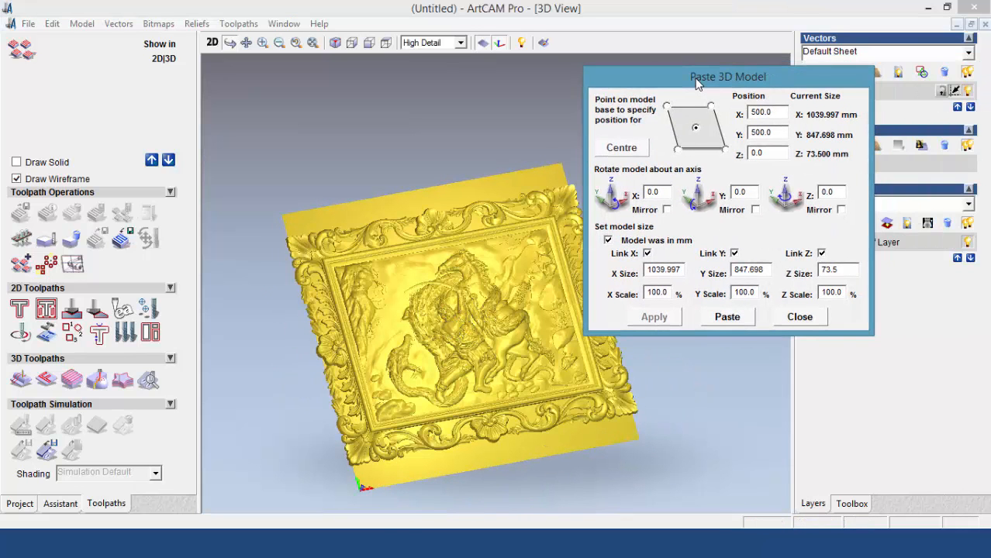
{"action": "double_click", "coordinate": [763, 113]}
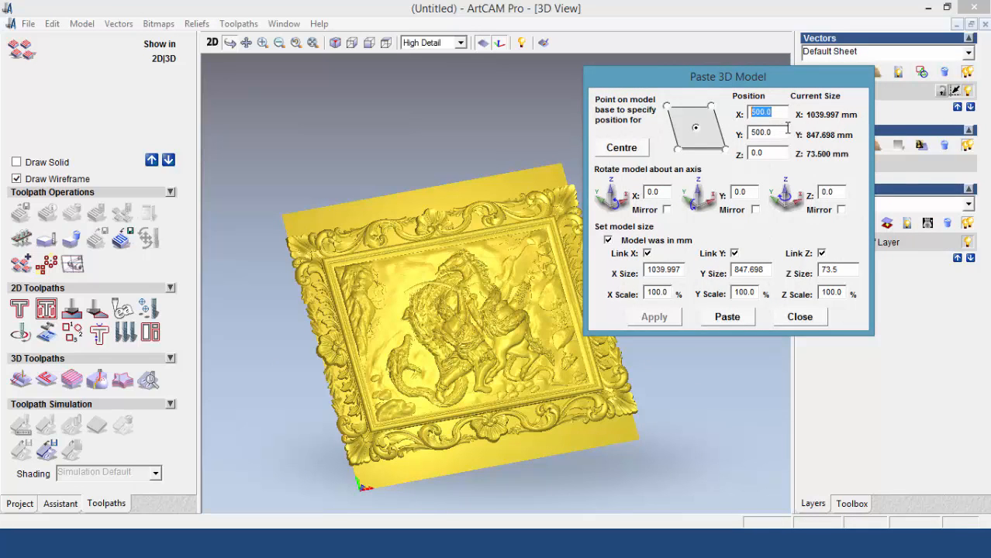
{"action": "key", "text": "Tab"}
{"action": "left_click_drag", "start_coordinate": [773, 154], "coordinate": [732, 158]}
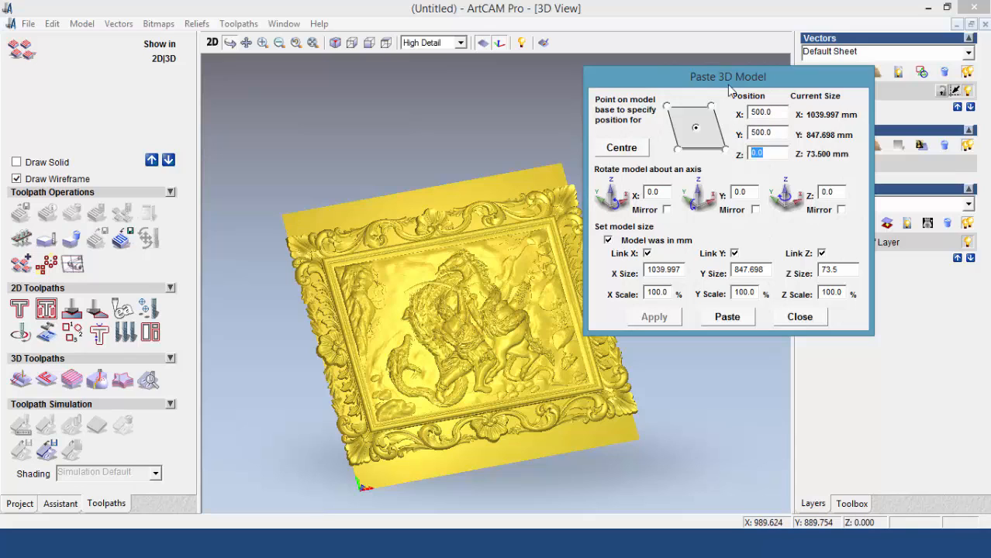
{"action": "left_click_drag", "start_coordinate": [722, 113], "coordinate": [759, 74]}
{"action": "left_click", "coordinate": [693, 155]}
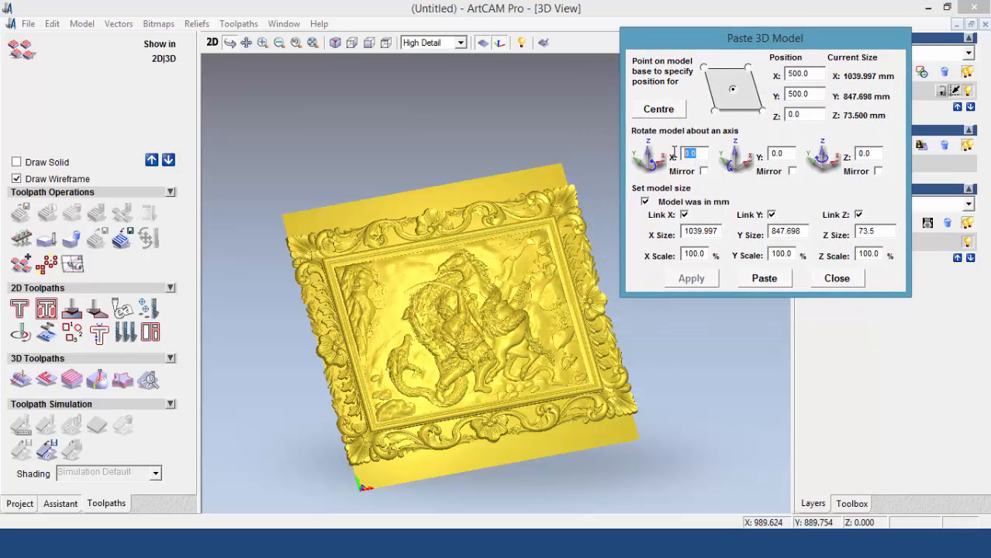
{"action": "left_click", "coordinate": [781, 153]}
{"action": "left_click", "coordinate": [702, 154]}
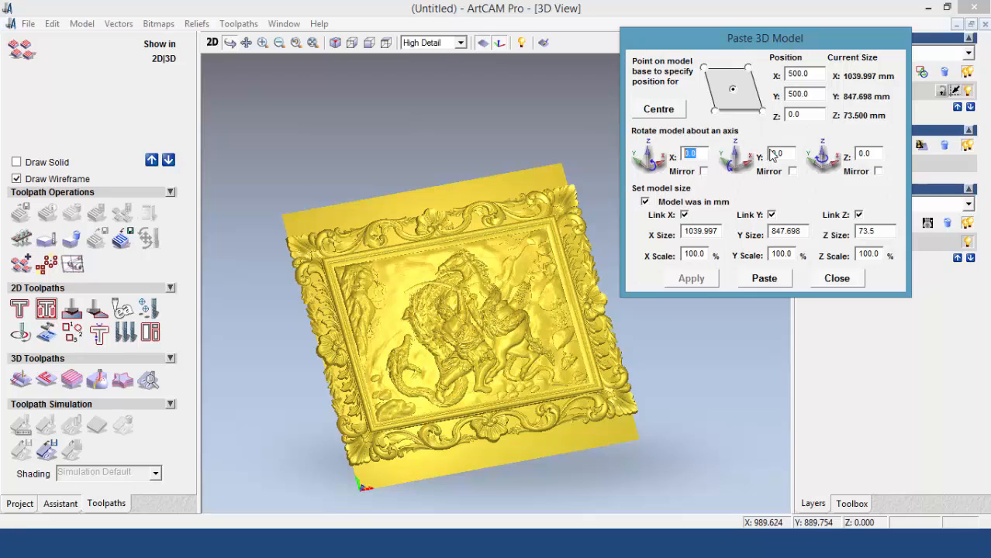
Rotate the imported model 90 degrees about the Z axis.
{"action": "left_click", "coordinate": [874, 155]}
{"action": "left_click_drag", "start_coordinate": [740, 40], "coordinate": [714, 49]}
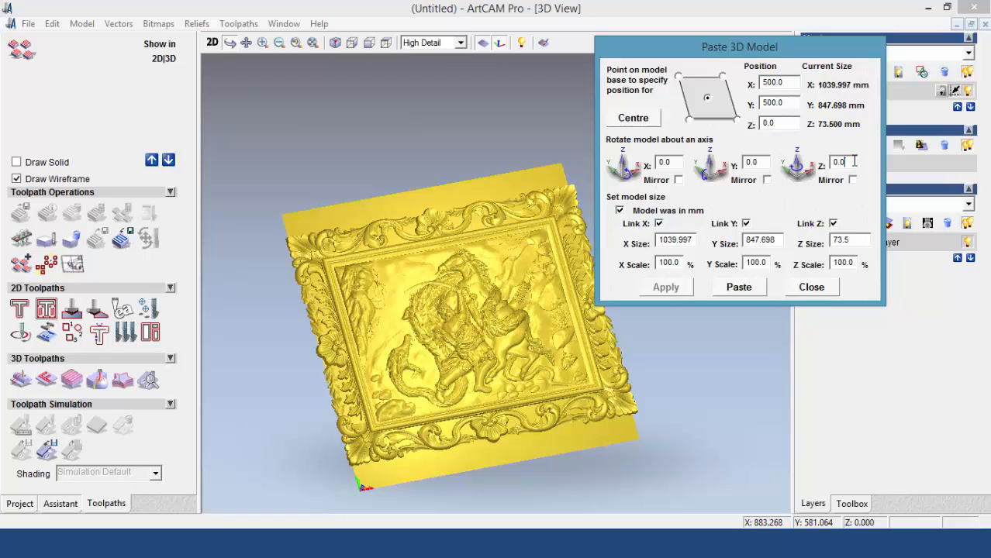
{"action": "type", "text": "9"}
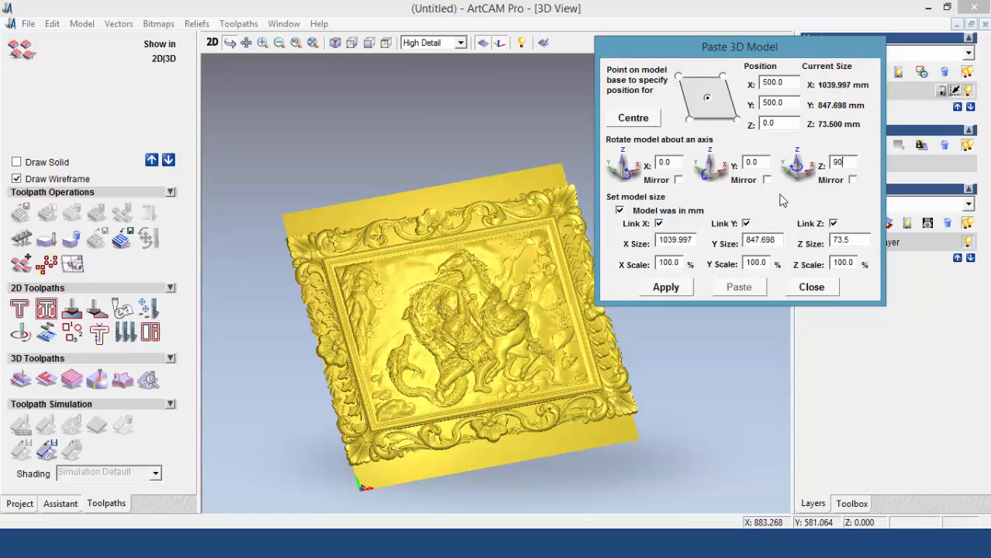
{"action": "type", "text": "0"}
{"action": "left_click", "coordinate": [665, 287]}
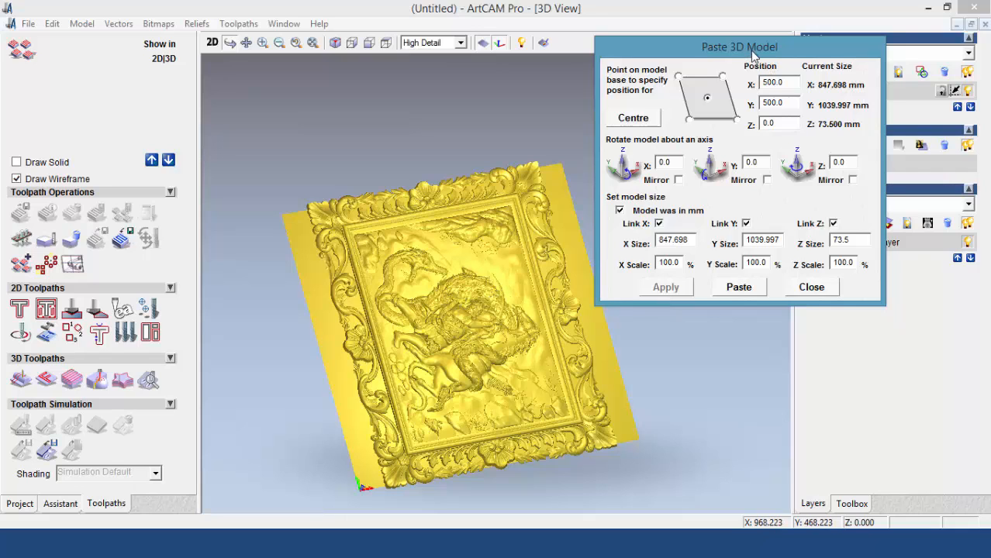
Rotate the imported model by -90 degrees about the Z axis to restore its landscape orientation.
{"action": "left_click_drag", "start_coordinate": [752, 54], "coordinate": [777, 50]}
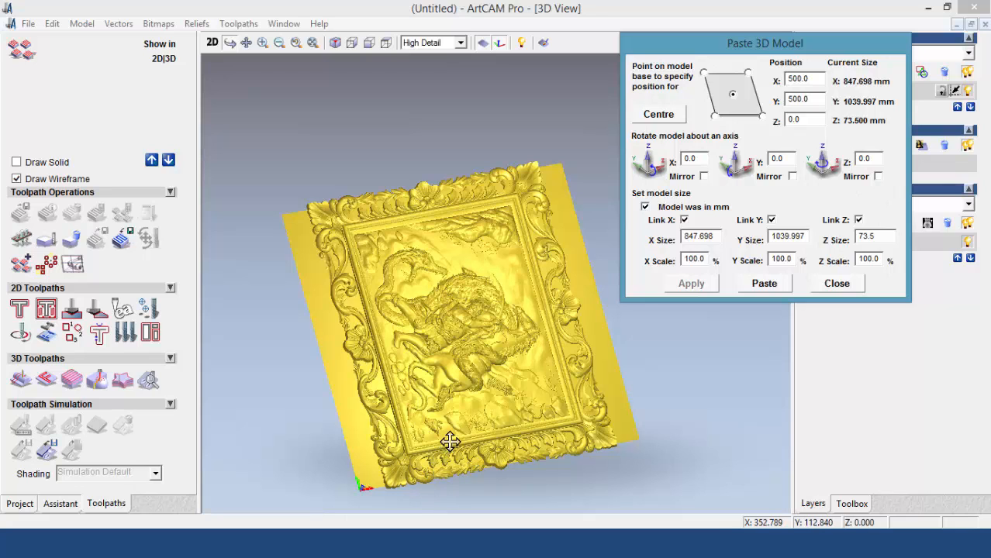
{"action": "left_click_drag", "start_coordinate": [760, 51], "coordinate": [769, 83]}
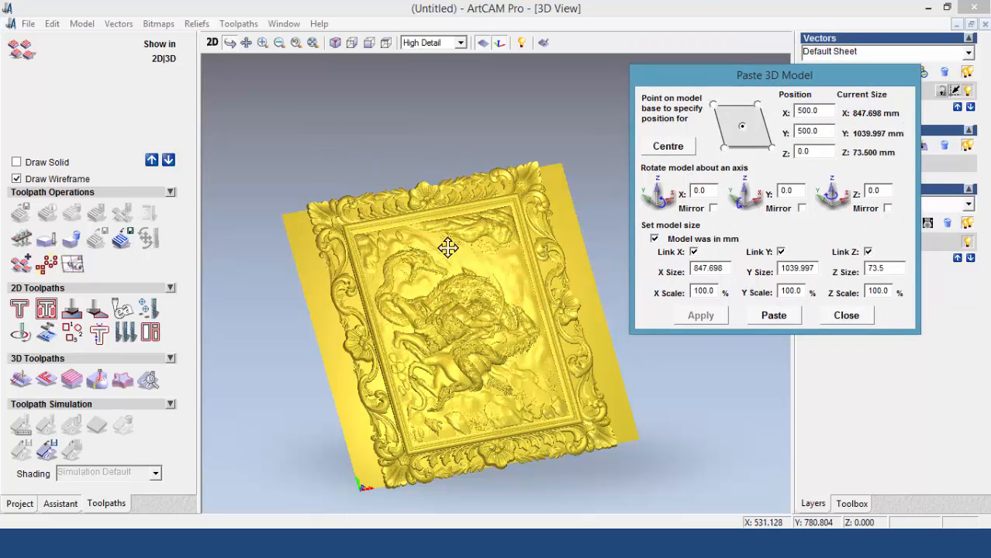
{"action": "left_click_drag", "start_coordinate": [814, 83], "coordinate": [841, 57]}
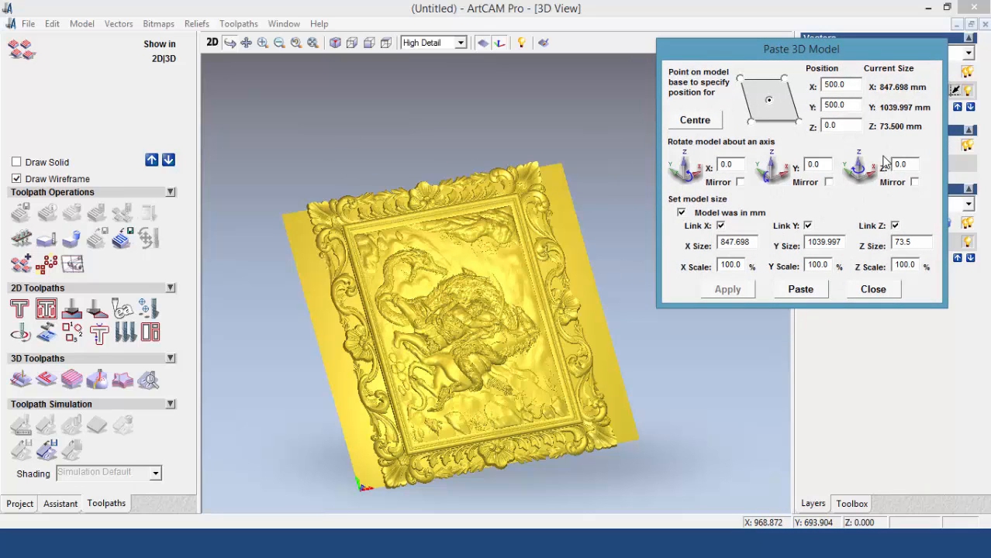
{"action": "left_click_drag", "start_coordinate": [912, 163], "coordinate": [872, 169]}
{"action": "type", "text": "-90"}
{"action": "left_click", "coordinate": [728, 289]}
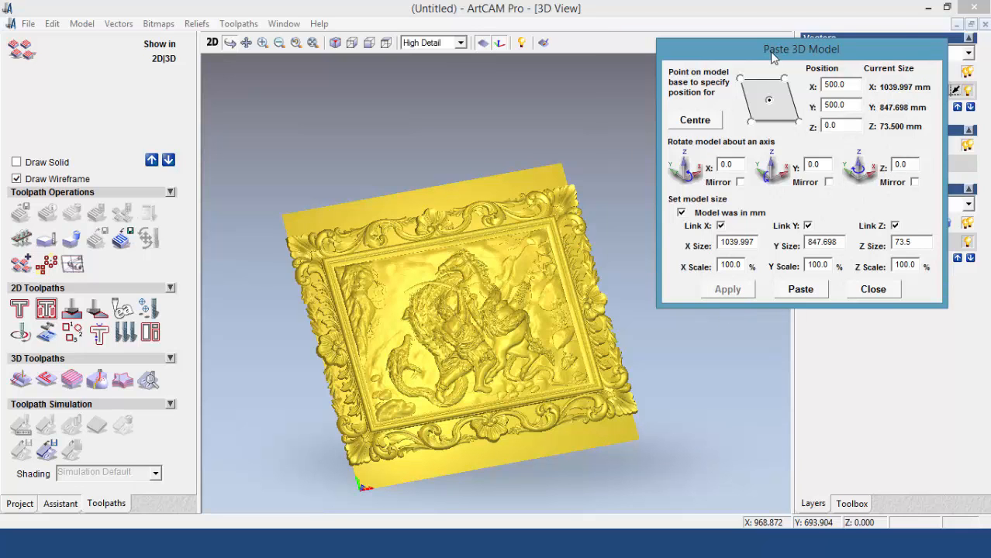
Examine the imported model's X, Y and Z size values.
{"action": "left_click_drag", "start_coordinate": [771, 56], "coordinate": [721, 49]}
{"action": "left_click_drag", "start_coordinate": [706, 239], "coordinate": [659, 238]}
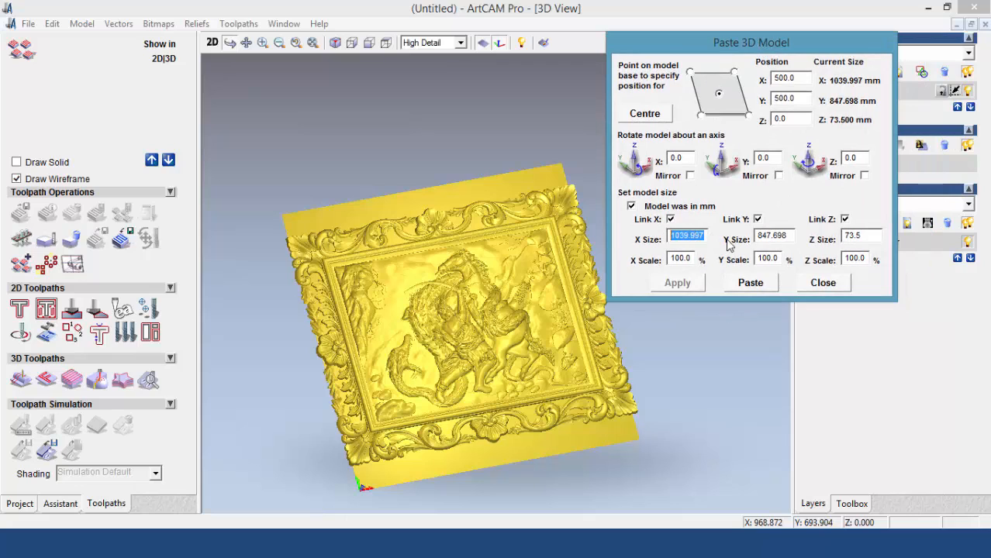
{"action": "left_click_drag", "start_coordinate": [787, 236], "coordinate": [712, 238]}
{"action": "left_click_drag", "start_coordinate": [870, 243], "coordinate": [800, 256]}
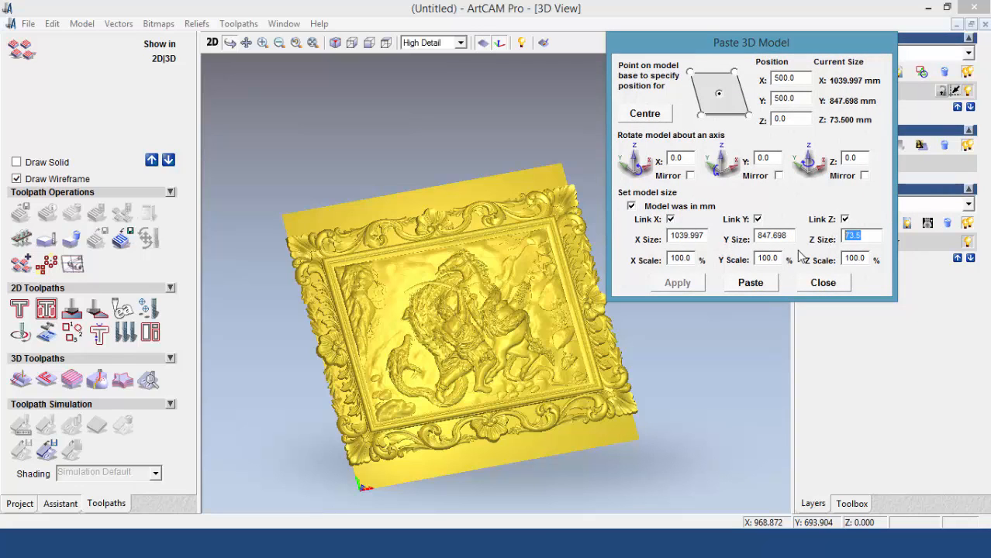
{"action": "left_click_drag", "start_coordinate": [707, 239], "coordinate": [650, 240]}
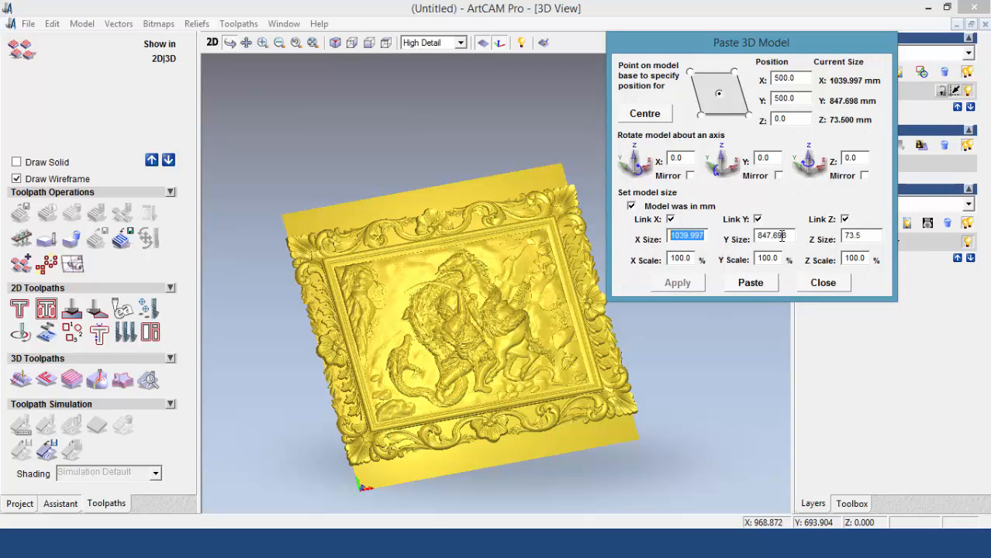
{"action": "left_click_drag", "start_coordinate": [796, 245], "coordinate": [758, 238]}
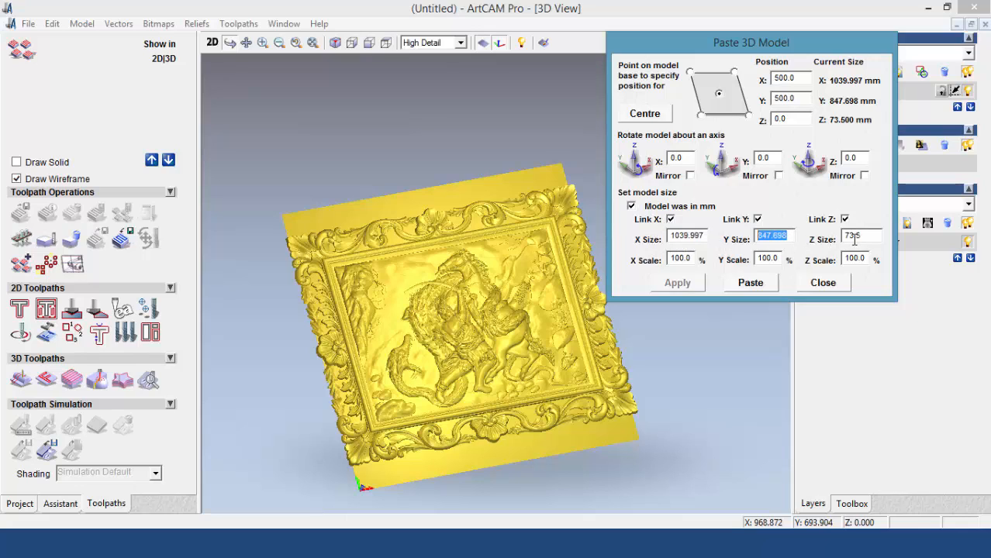
{"action": "left_click_drag", "start_coordinate": [870, 235], "coordinate": [813, 239]}
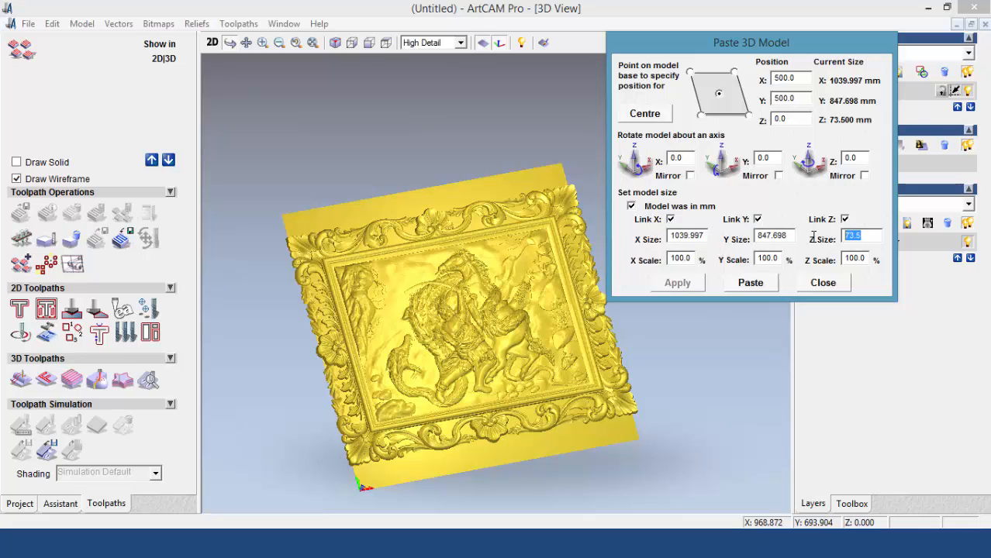
{"action": "left_click_drag", "start_coordinate": [787, 235], "coordinate": [730, 235]}
Scale the model proportionally with all axes linked by setting its X size to 1000 mm.
{"action": "left_click_drag", "start_coordinate": [730, 49], "coordinate": [720, 27]}
{"action": "double_click", "coordinate": [676, 213]}
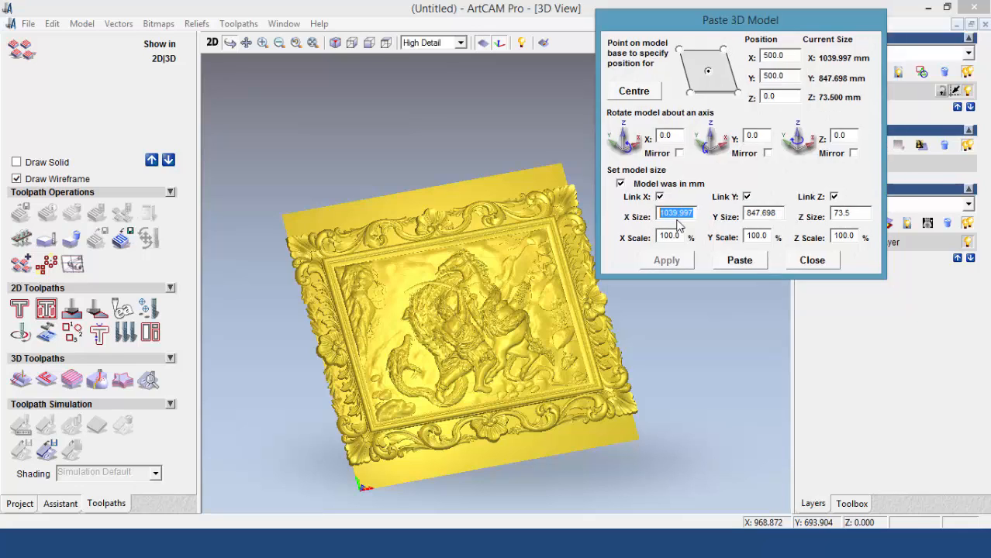
{"action": "left_click", "coordinate": [692, 213]}
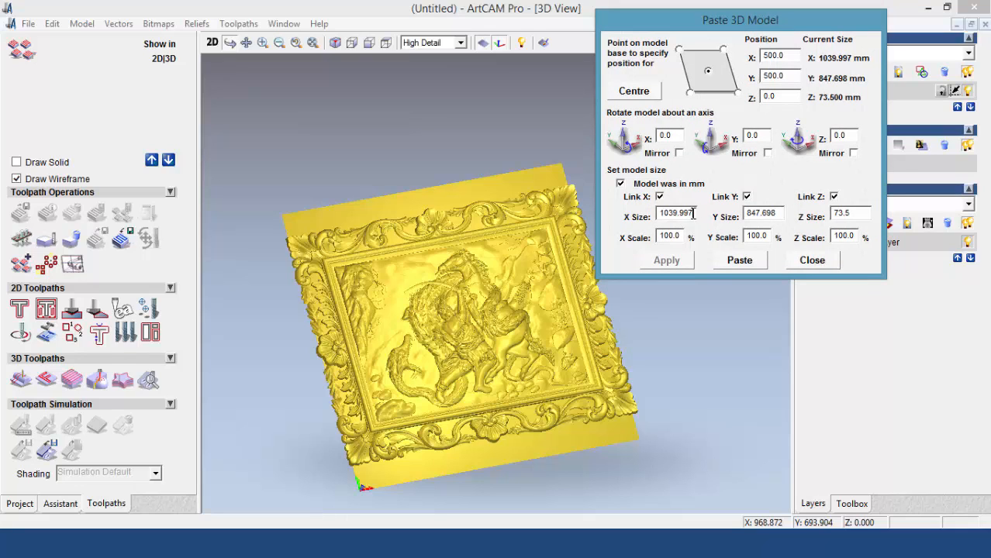
{"action": "double_click", "coordinate": [681, 213]}
{"action": "left_click_drag", "start_coordinate": [719, 20], "coordinate": [748, 25]}
{"action": "left_click", "coordinate": [722, 221]}
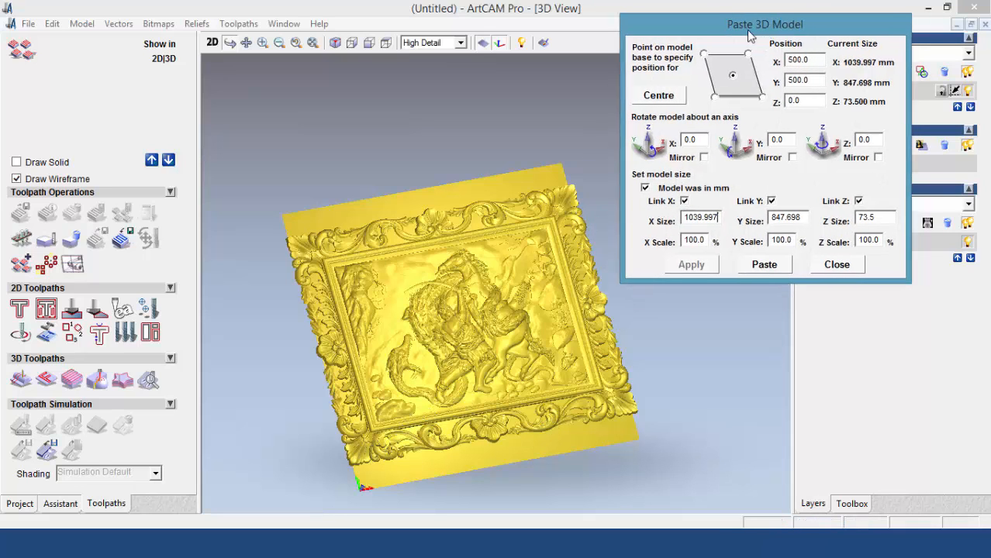
{"action": "left_click_drag", "start_coordinate": [764, 24], "coordinate": [739, 20]}
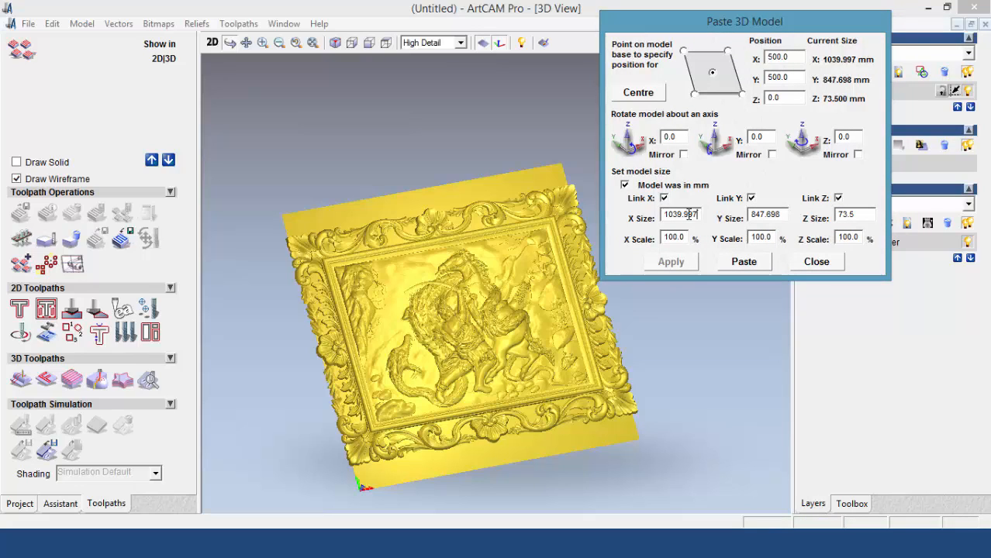
{"action": "double_click", "coordinate": [696, 216]}
{"action": "type", "text": "1000"}
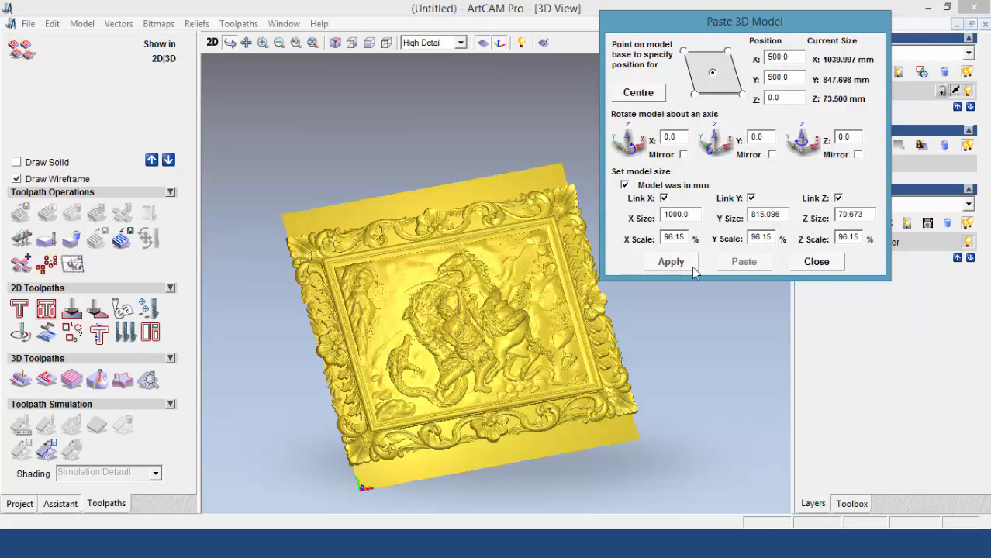
{"action": "left_click", "coordinate": [686, 263]}
Unlink the X and Z dimensions and set only the model's Y size to 800 mm.
{"action": "left_click_drag", "start_coordinate": [741, 23], "coordinate": [728, 51]}
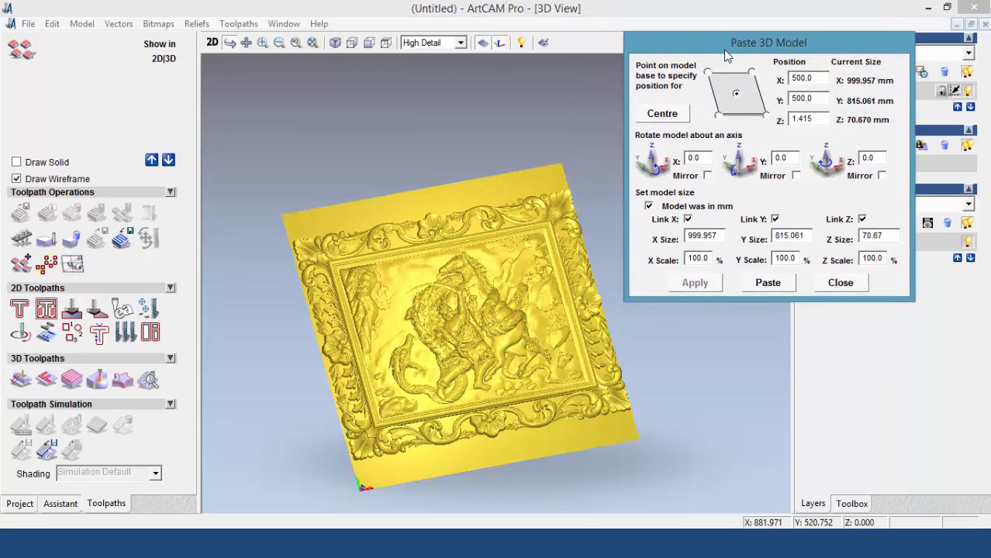
{"action": "double_click", "coordinate": [807, 238]}
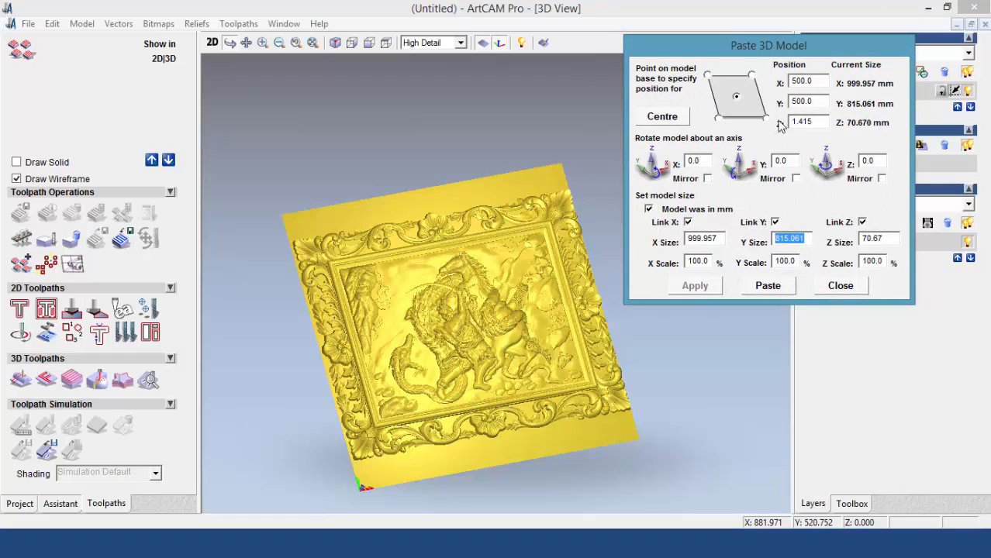
{"action": "left_click_drag", "start_coordinate": [765, 48], "coordinate": [741, 46]}
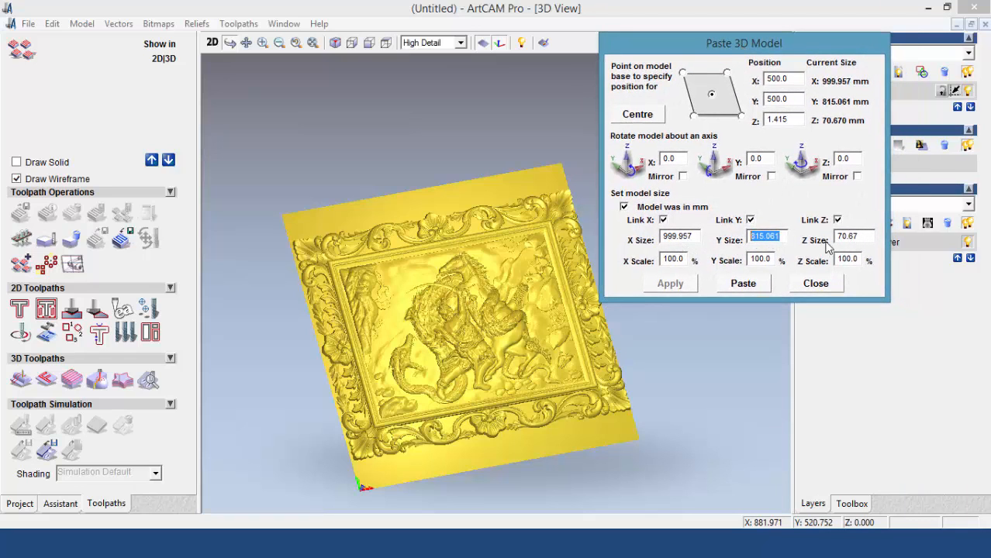
{"action": "left_click", "coordinate": [663, 220]}
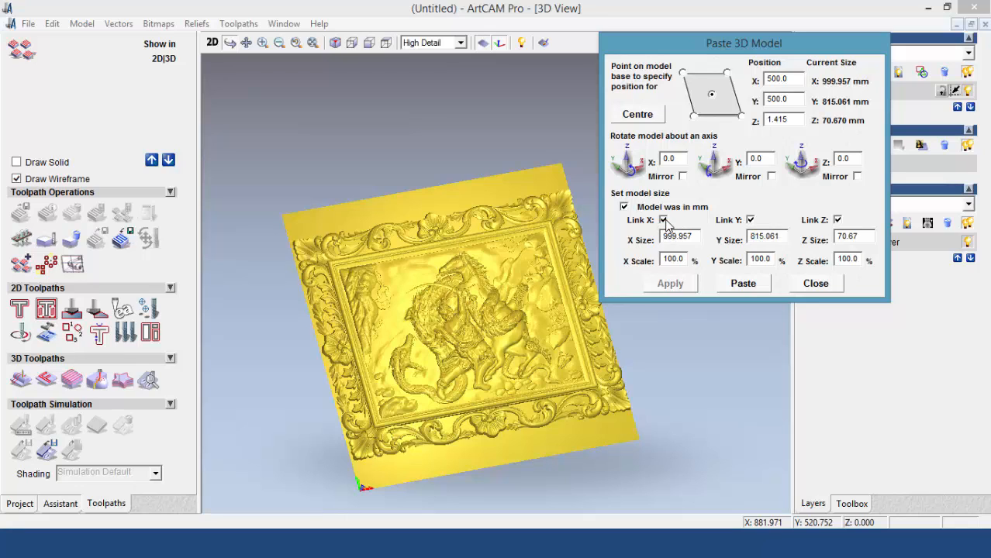
{"action": "left_click", "coordinate": [837, 221]}
{"action": "left_click_drag", "start_coordinate": [723, 48], "coordinate": [748, 46]}
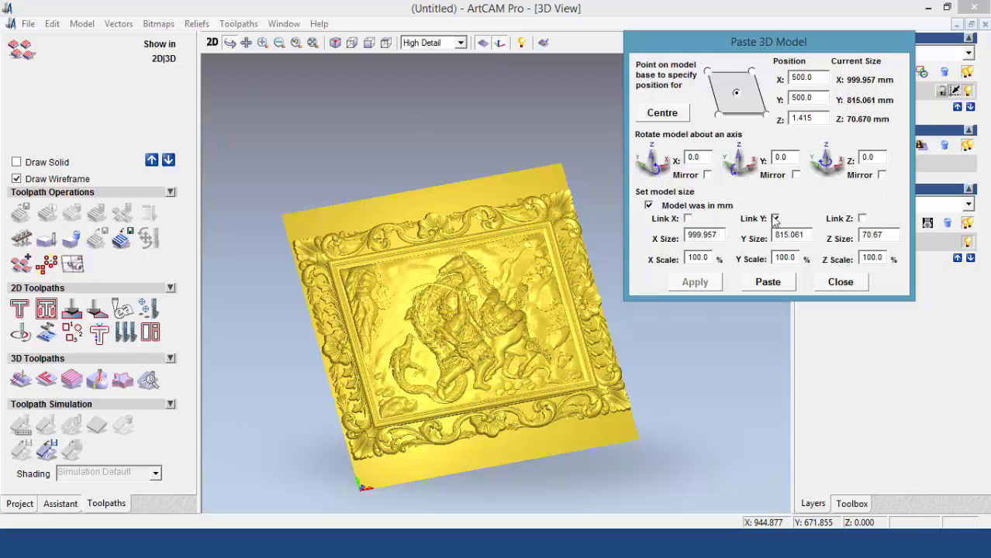
{"action": "left_click_drag", "start_coordinate": [806, 234], "coordinate": [742, 236]}
{"action": "type", "text": "80"}
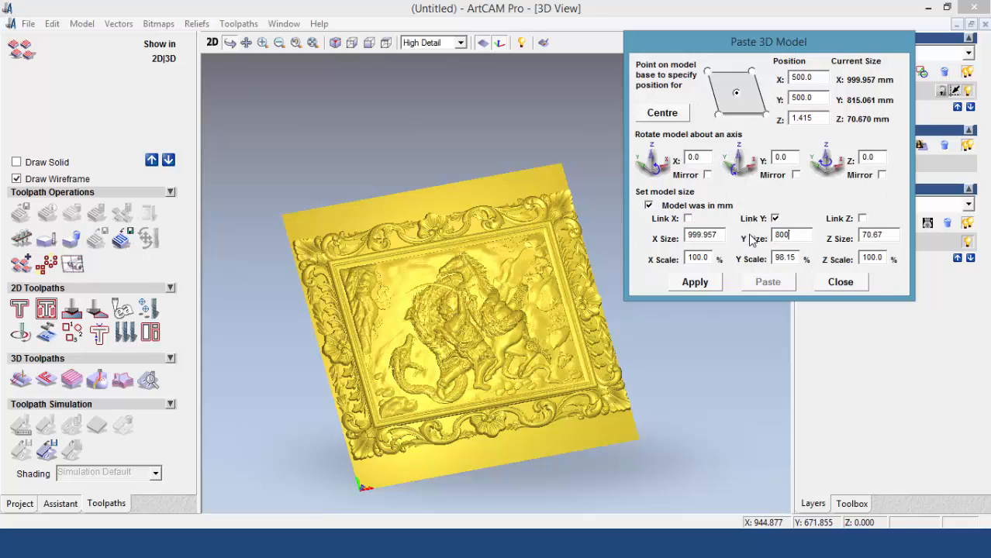
{"action": "type", "text": "0"}
{"action": "left_click", "coordinate": [698, 282]}
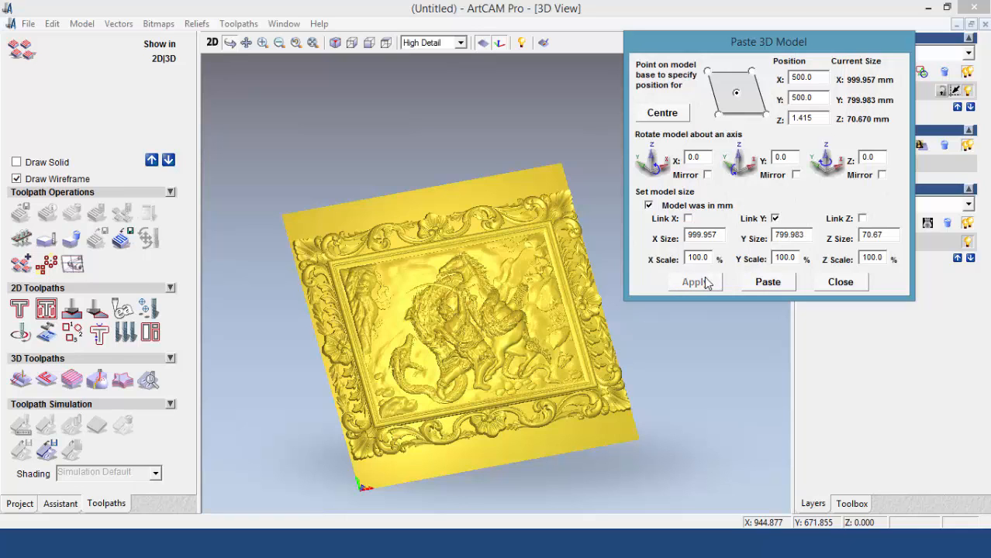
Examine the resized model from the front and close up, along with its Y and Z size settings.
{"action": "left_click_drag", "start_coordinate": [772, 46], "coordinate": [733, 40]}
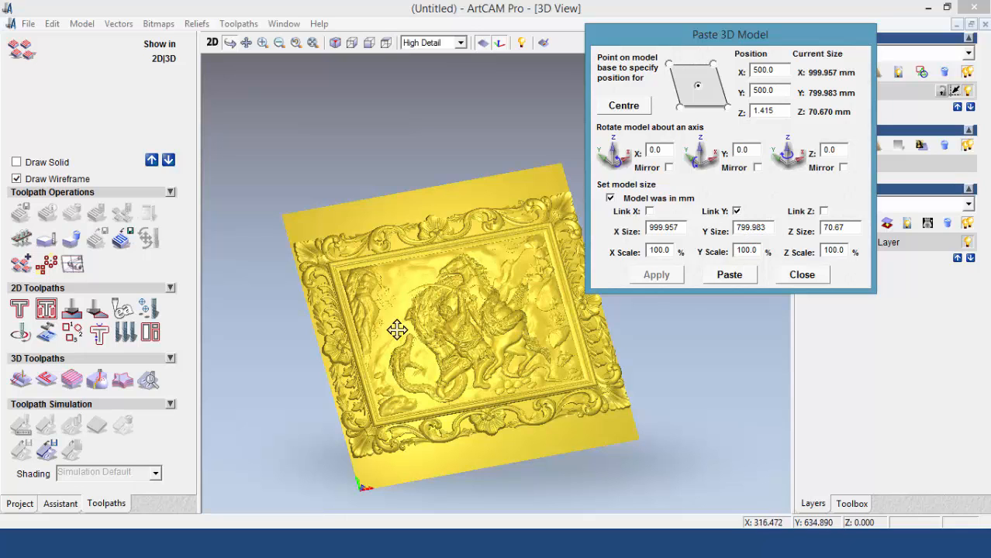
{"action": "mouse_move", "coordinate": [732, 42]}
{"action": "left_mouse_down"}
{"action": "mouse_move", "coordinate": [760, 58]}
{"action": "mouse_move", "coordinate": [713, 36]}
{"action": "left_mouse_up"}
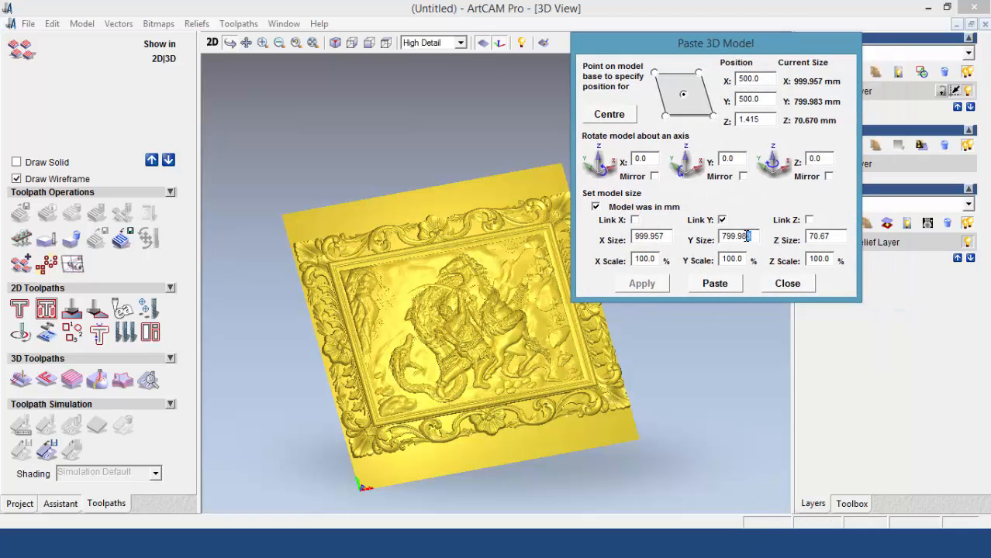
{"action": "left_click_drag", "start_coordinate": [727, 48], "coordinate": [679, 45]}
{"action": "left_click", "coordinate": [785, 232]}
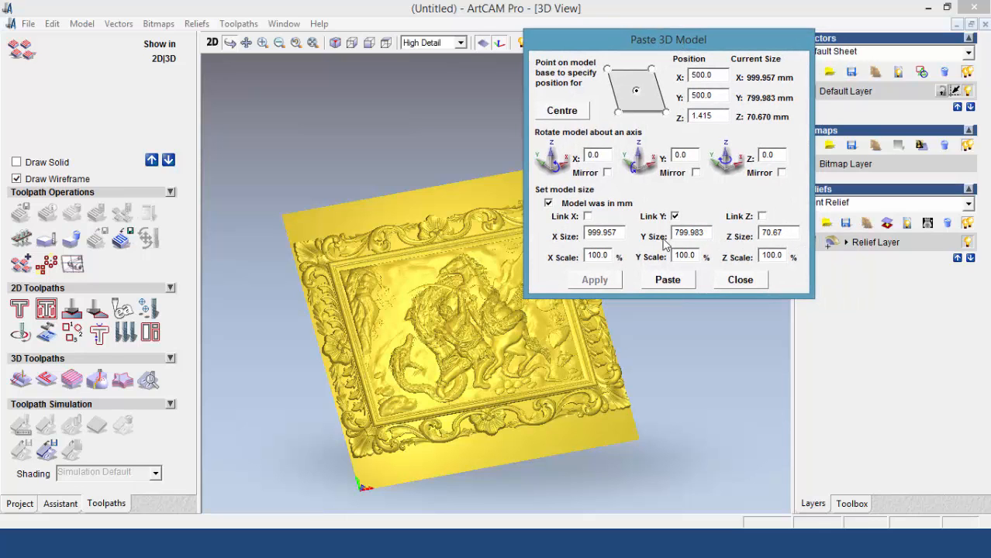
{"action": "left_click_drag", "start_coordinate": [691, 43], "coordinate": [934, 68]}
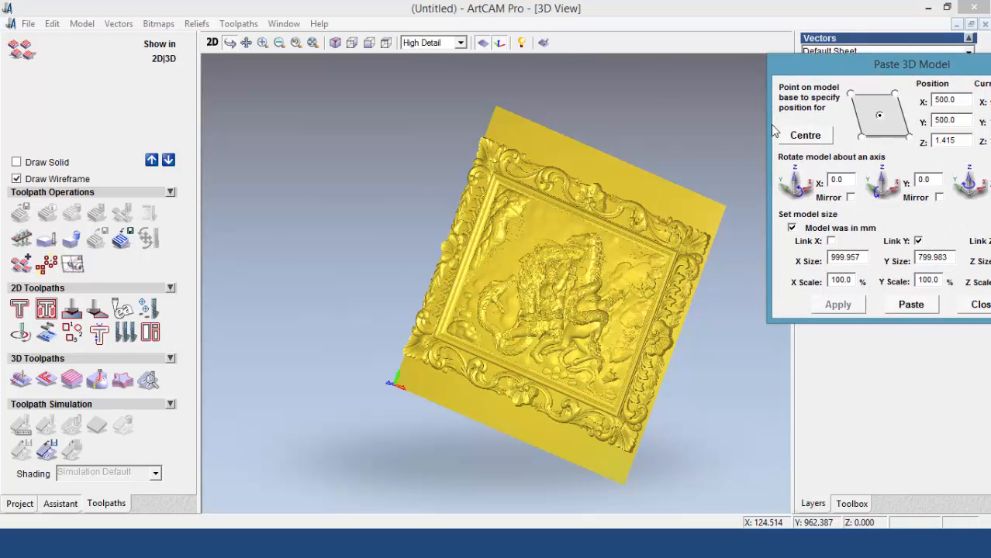
{"action": "left_click_drag", "start_coordinate": [661, 220], "coordinate": [488, 143]}
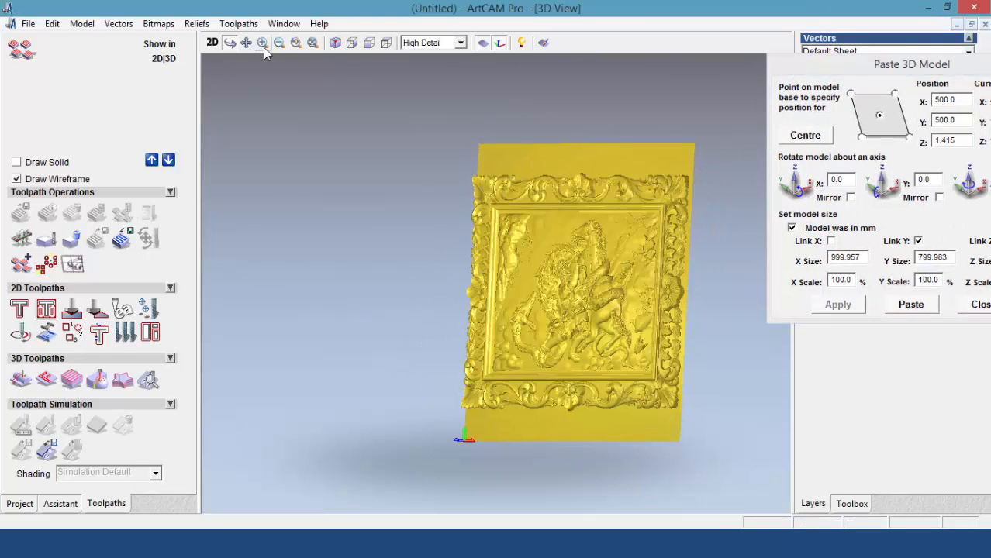
{"action": "left_click_drag", "start_coordinate": [630, 290], "coordinate": [500, 246]}
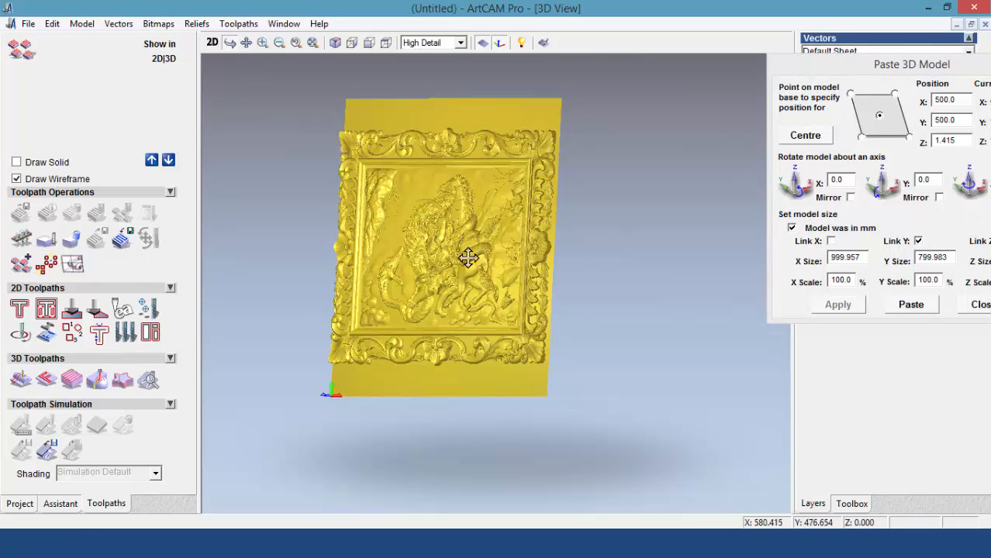
{"action": "scroll", "coordinate": [478, 263], "scroll_direction": "up", "scroll_amount": 3}
Link only the Z dimension and set the model's Z size to 60 mm.
{"action": "left_click_drag", "start_coordinate": [895, 68], "coordinate": [621, 66]}
{"action": "left_click_drag", "start_coordinate": [752, 254], "coordinate": [716, 255]}
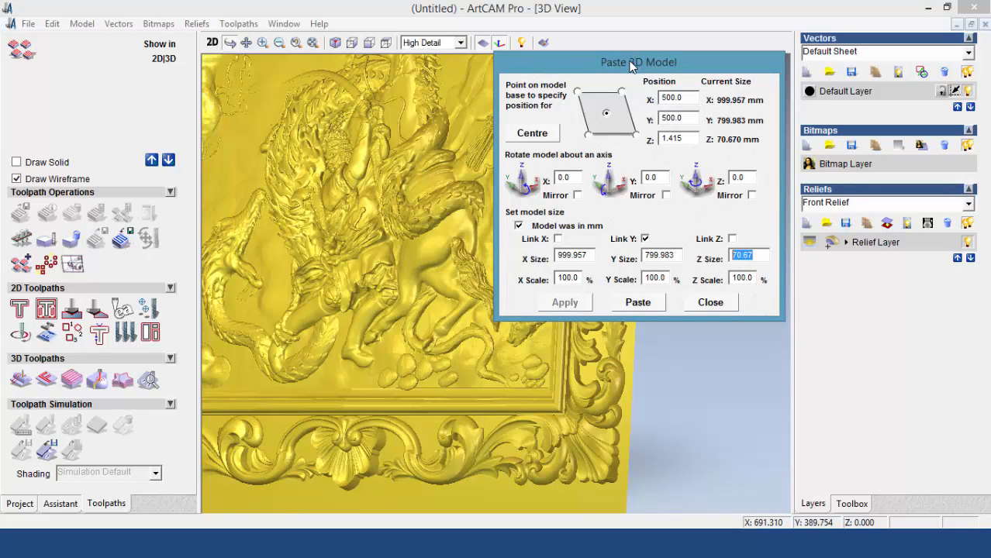
{"action": "left_click_drag", "start_coordinate": [630, 65], "coordinate": [729, 88]}
{"action": "left_click", "coordinate": [855, 279]}
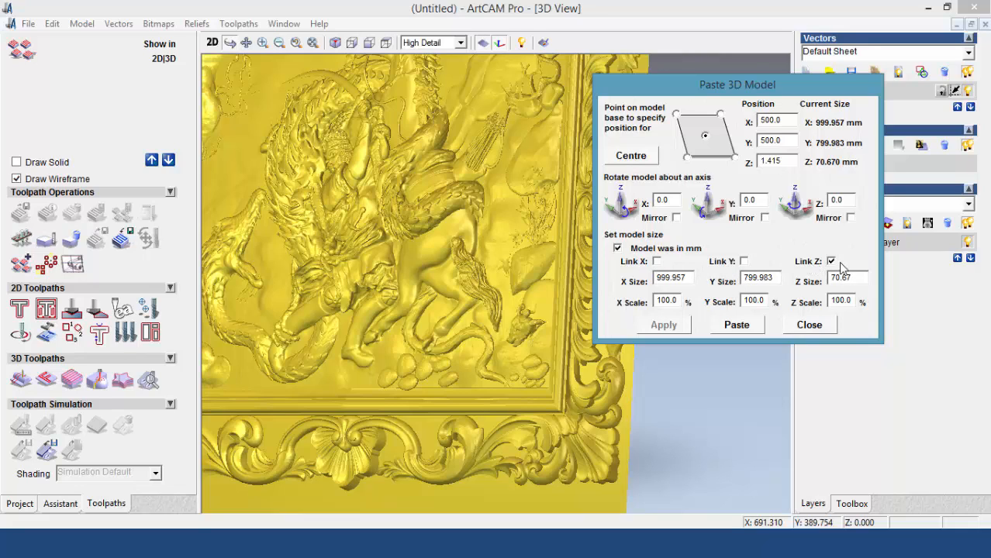
{"action": "double_click", "coordinate": [855, 281]}
{"action": "type", "text": "60.0"}
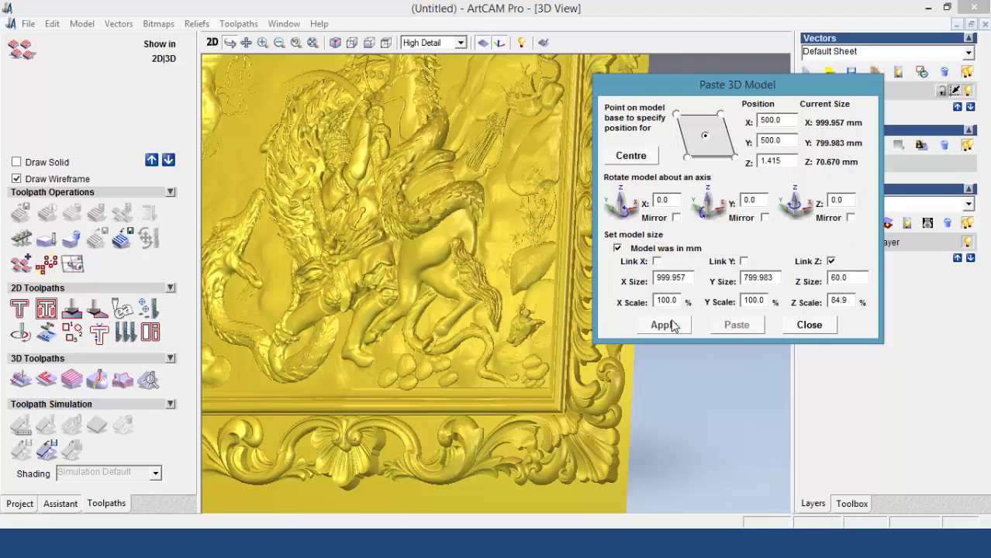
{"action": "left_click", "coordinate": [668, 326]}
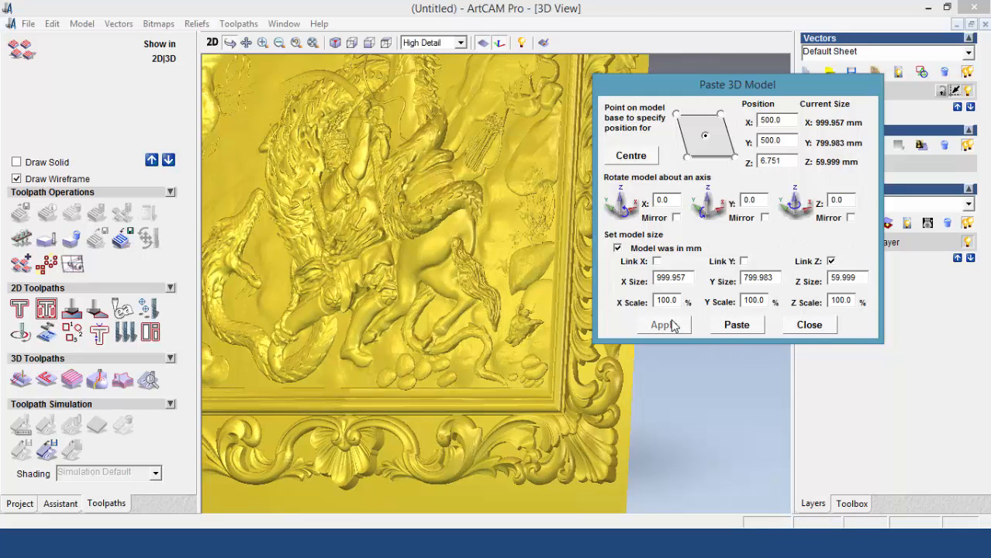
Examine the model's Z size and its relief depth from a tilted angle.
{"action": "left_click_drag", "start_coordinate": [737, 87], "coordinate": [821, 106]}
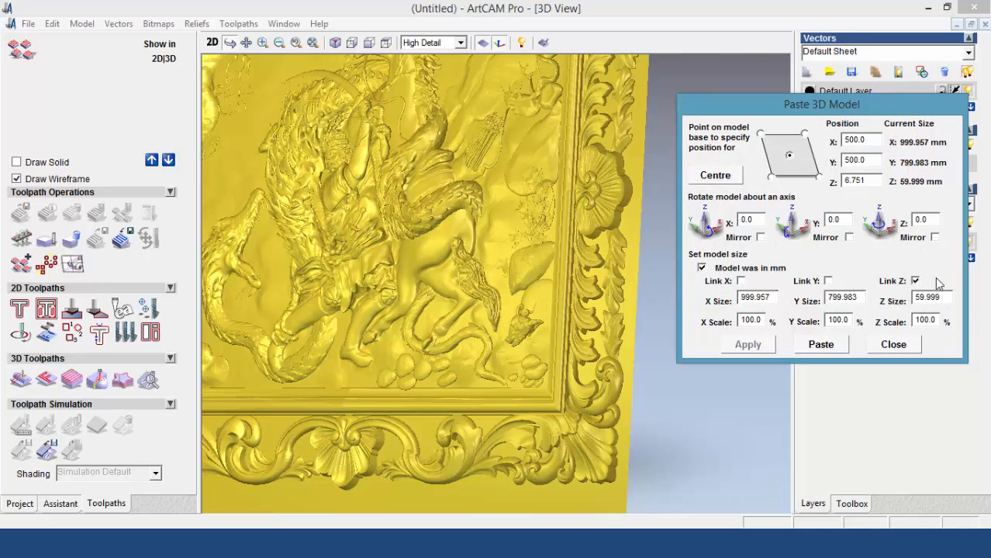
{"action": "left_click_drag", "start_coordinate": [946, 299], "coordinate": [923, 302]}
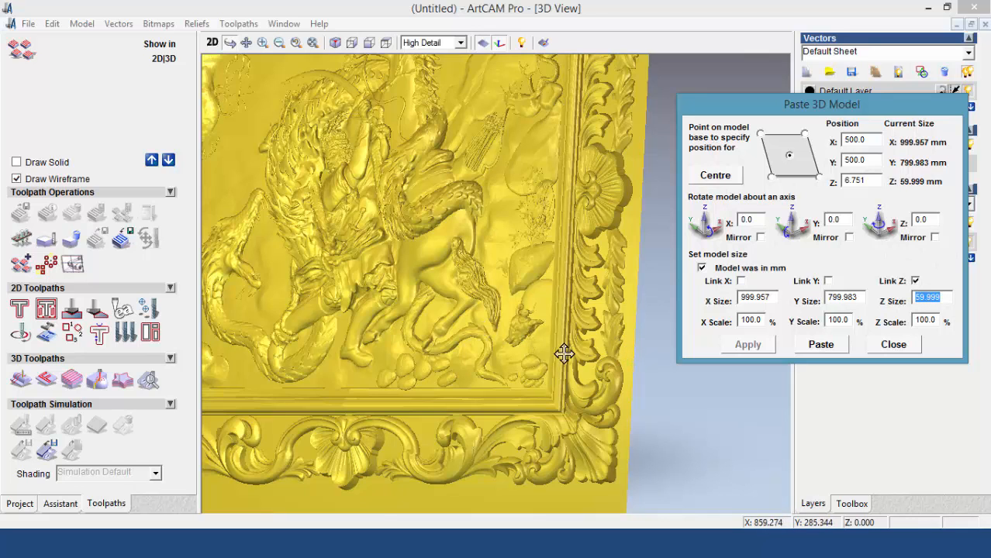
{"action": "left_click", "coordinate": [561, 275]}
{"action": "left_click_drag", "start_coordinate": [561, 276], "coordinate": [579, 266]}
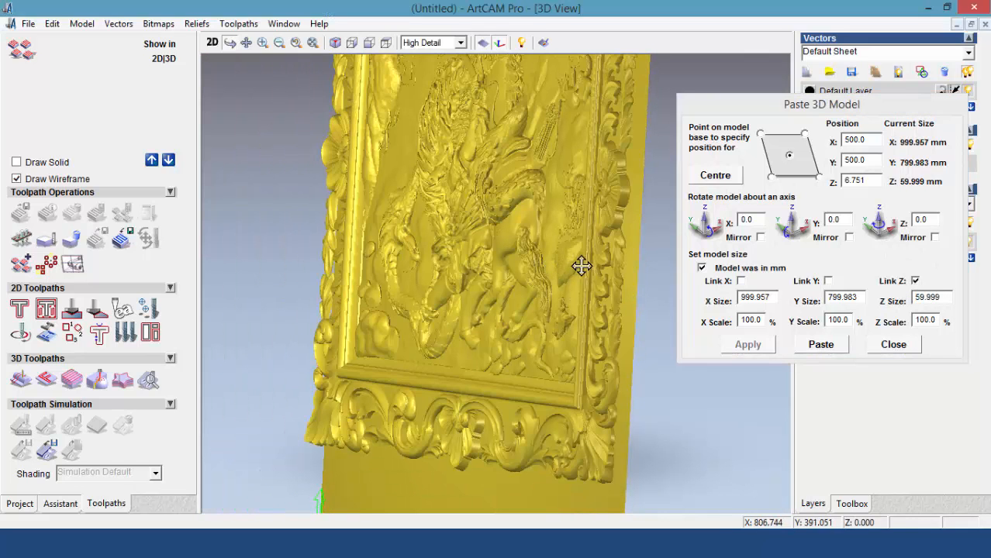
{"action": "left_click_drag", "start_coordinate": [806, 113], "coordinate": [712, 104]}
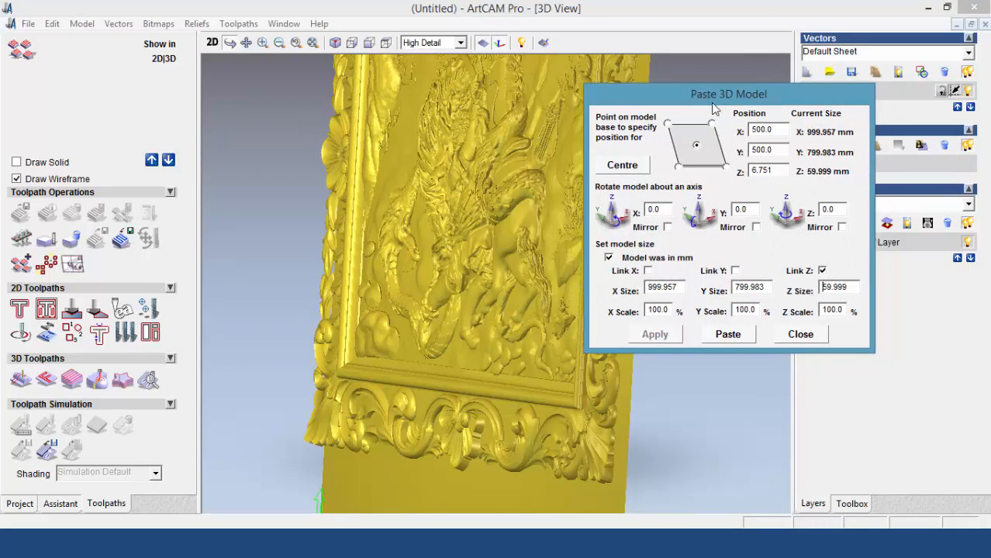
Check the model's Z position and centre the resized model on the relief again.
{"action": "double_click", "coordinate": [776, 173]}
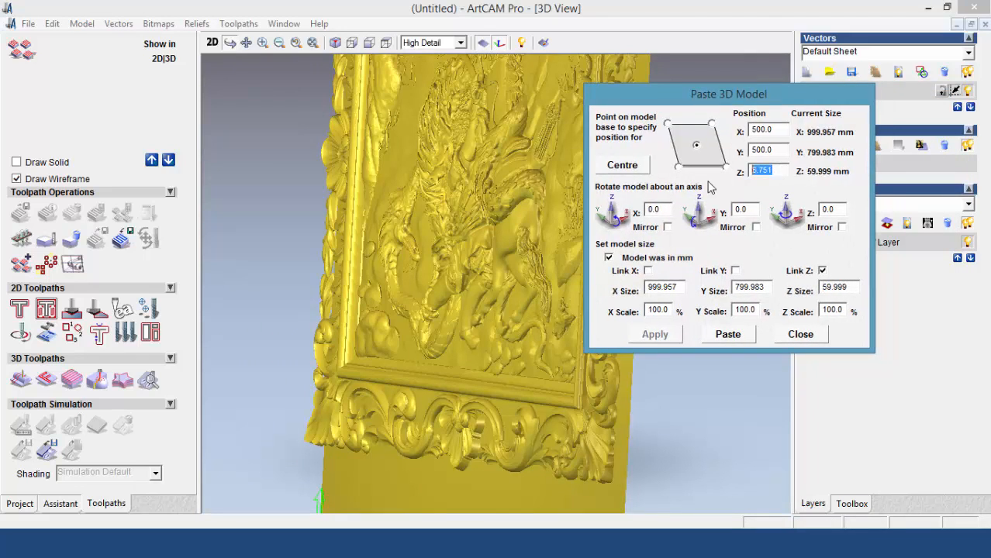
{"action": "left_click", "coordinate": [766, 172]}
{"action": "left_click_drag", "start_coordinate": [746, 94], "coordinate": [781, 87]}
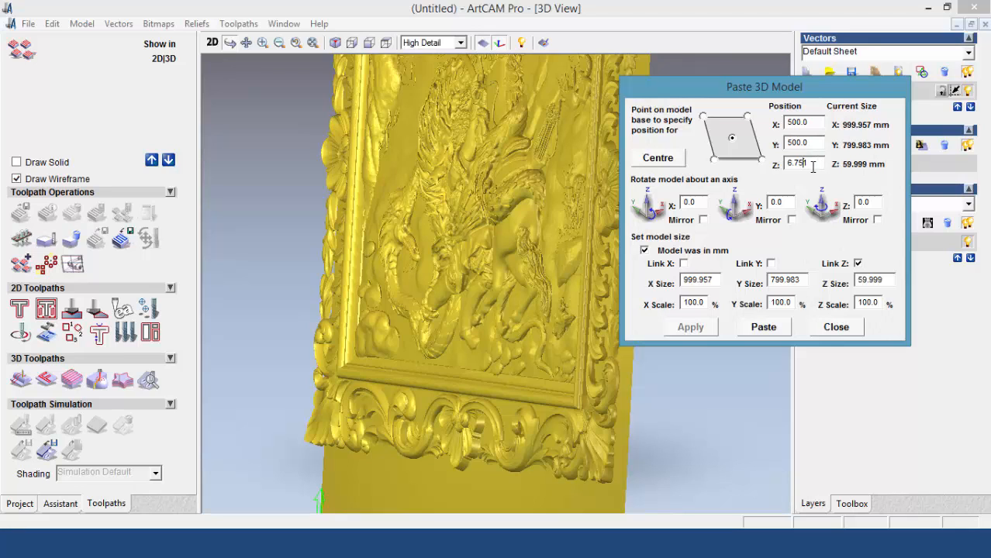
{"action": "left_click_drag", "start_coordinate": [812, 167], "coordinate": [758, 167]}
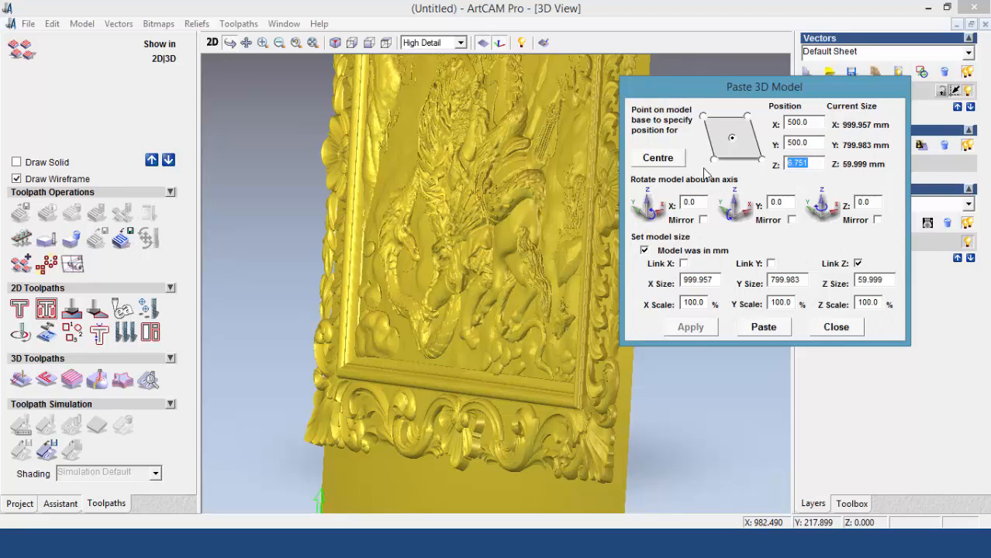
{"action": "left_click", "coordinate": [658, 158]}
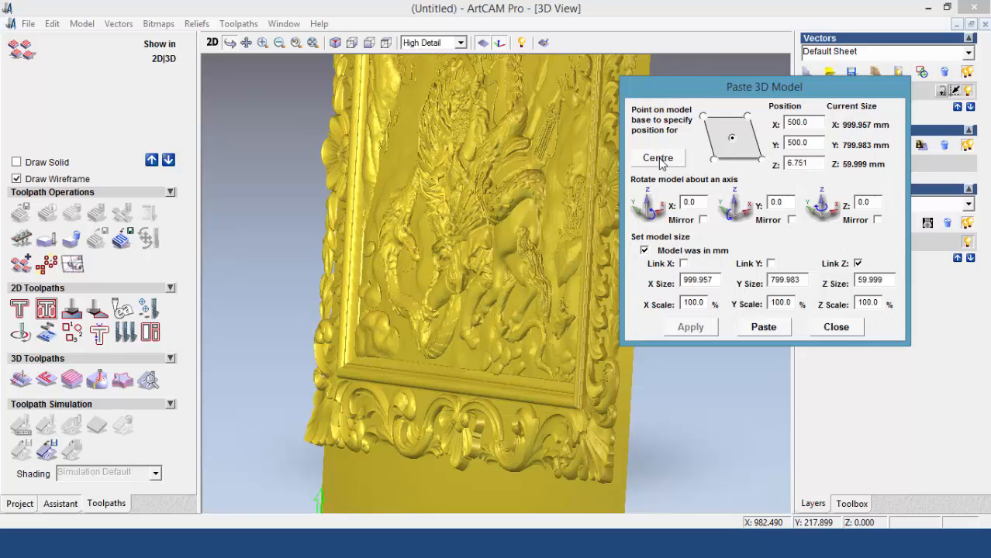
Review the model's Z position and its X, Y and Z scale percentages in the paste settings.
{"action": "double_click", "coordinate": [812, 162]}
{"action": "left_click_drag", "start_coordinate": [792, 99], "coordinate": [807, 74]}
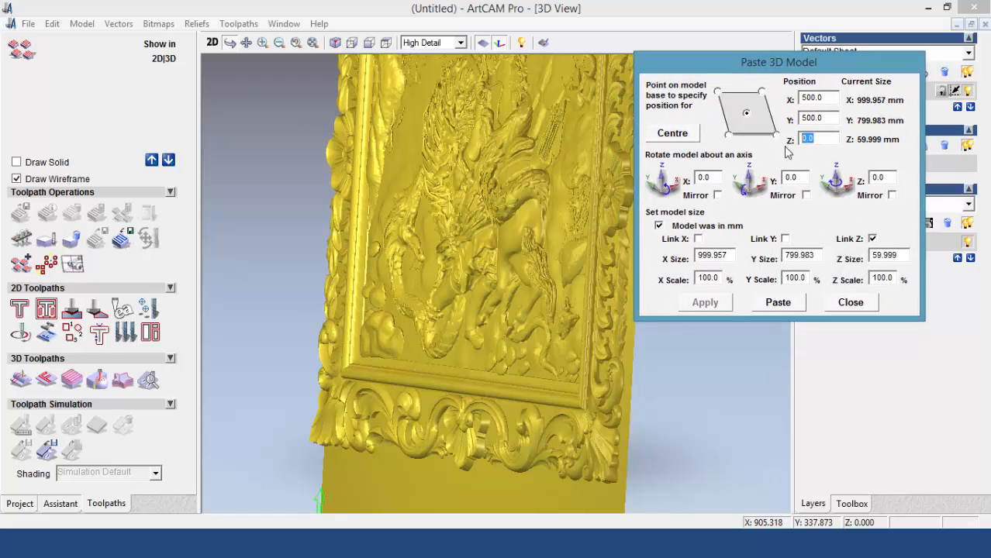
{"action": "double_click", "coordinate": [708, 278]}
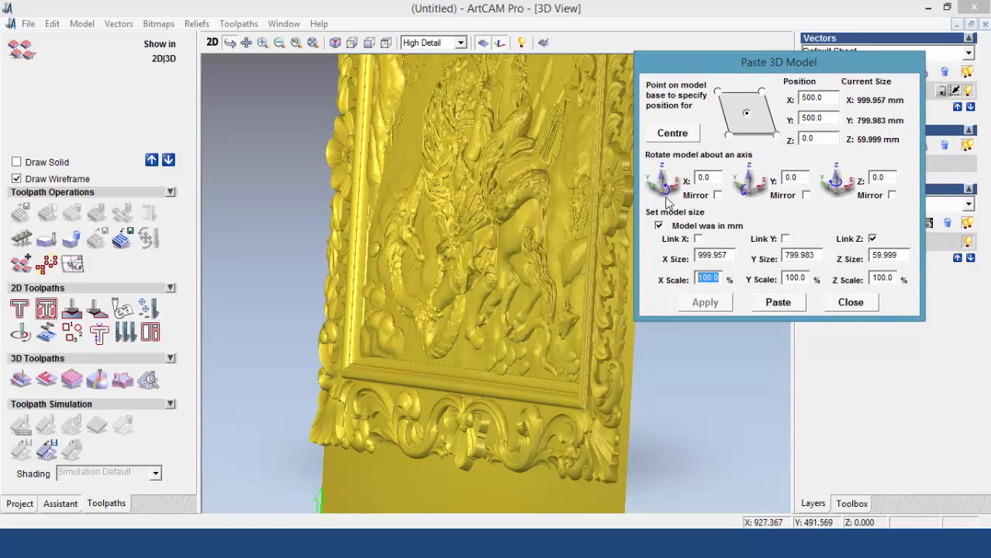
{"action": "double_click", "coordinate": [806, 278]}
{"action": "double_click", "coordinate": [890, 279]}
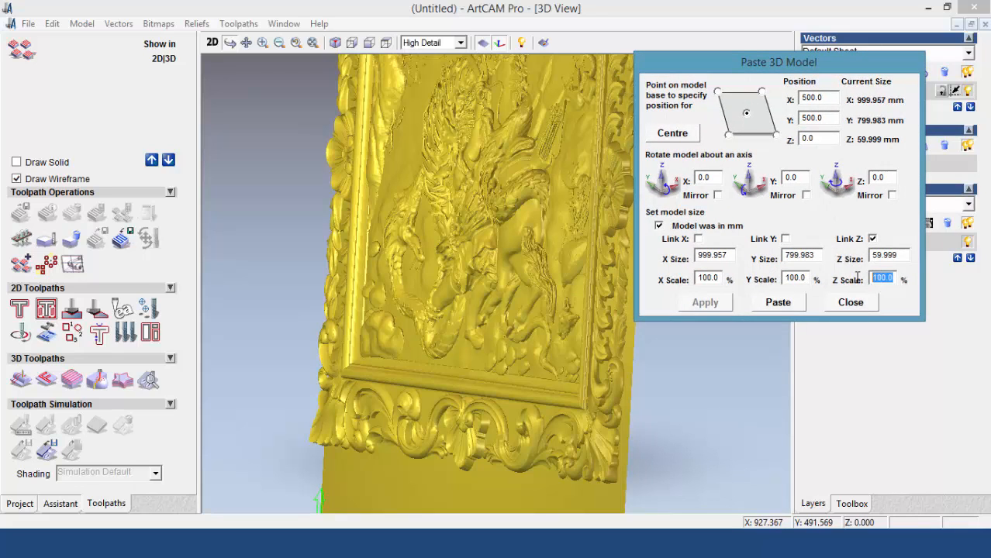
{"action": "left_click_drag", "start_coordinate": [796, 68], "coordinate": [829, 63]}
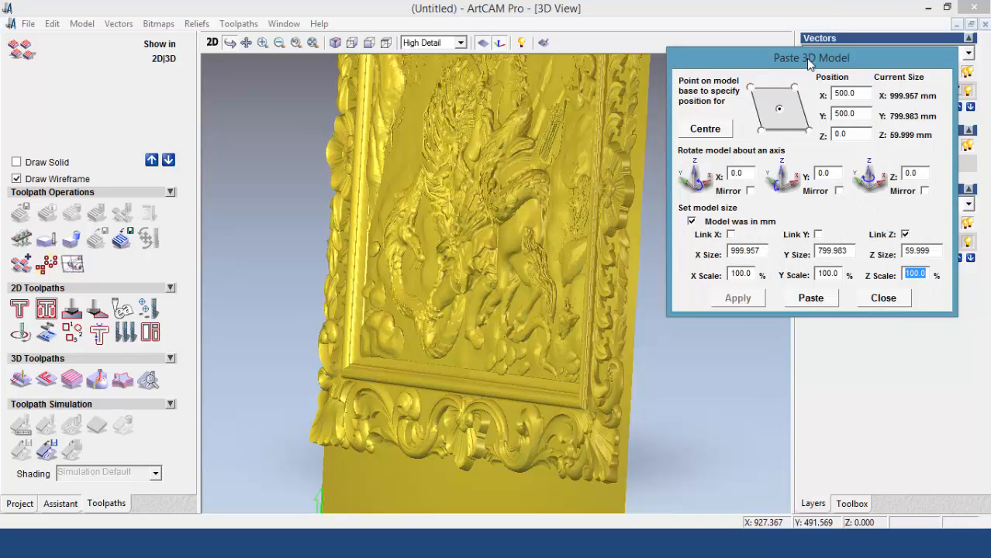
Check the X and Y size settings against the whole model and the relief base.
{"action": "left_click_drag", "start_coordinate": [808, 63], "coordinate": [796, 54]}
{"action": "left_click", "coordinate": [750, 242]}
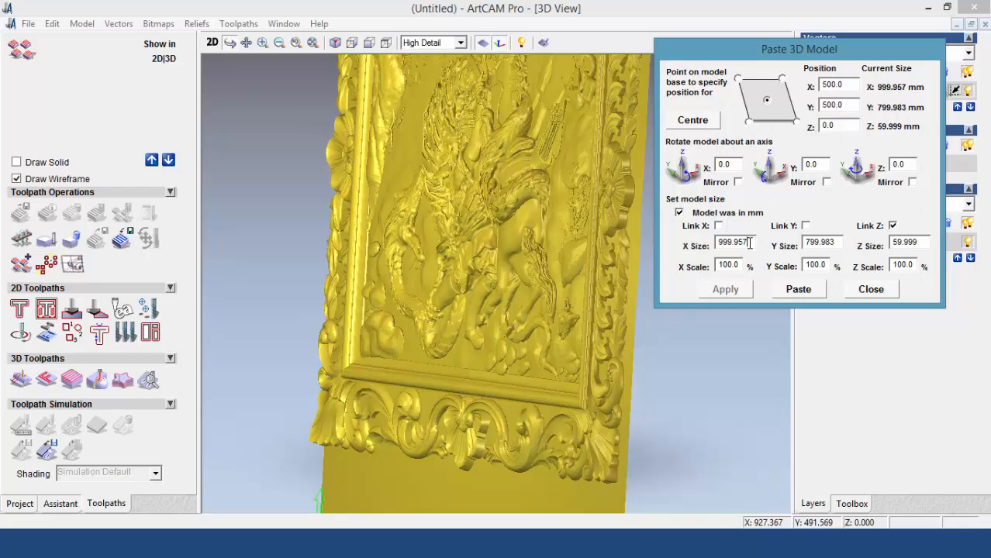
{"action": "double_click", "coordinate": [750, 243]}
{"action": "double_click", "coordinate": [823, 243]}
{"action": "left_click_drag", "start_coordinate": [795, 52], "coordinate": [749, 52]}
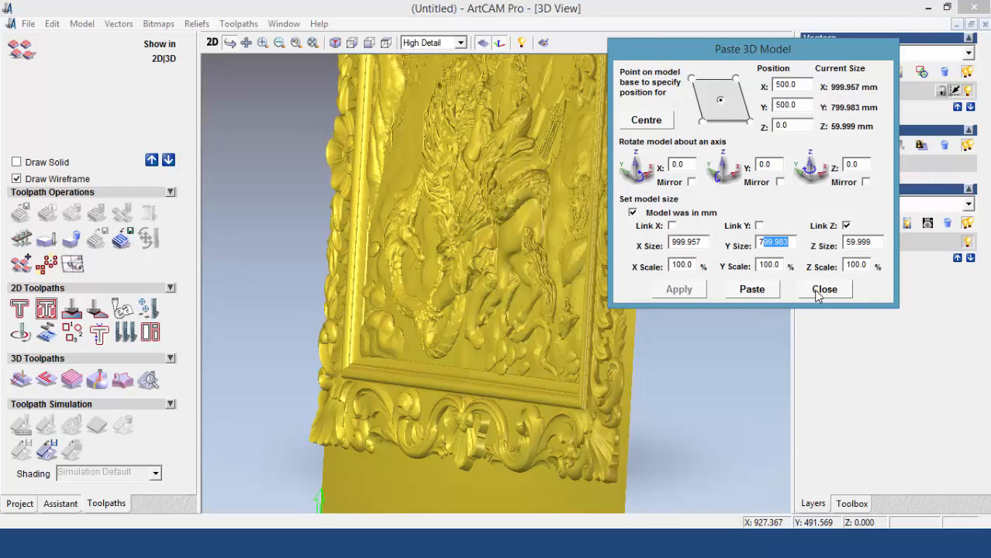
{"action": "left_click", "coordinate": [575, 348]}
{"action": "scroll", "coordinate": [574, 348], "scroll_direction": "down", "scroll_amount": 5}
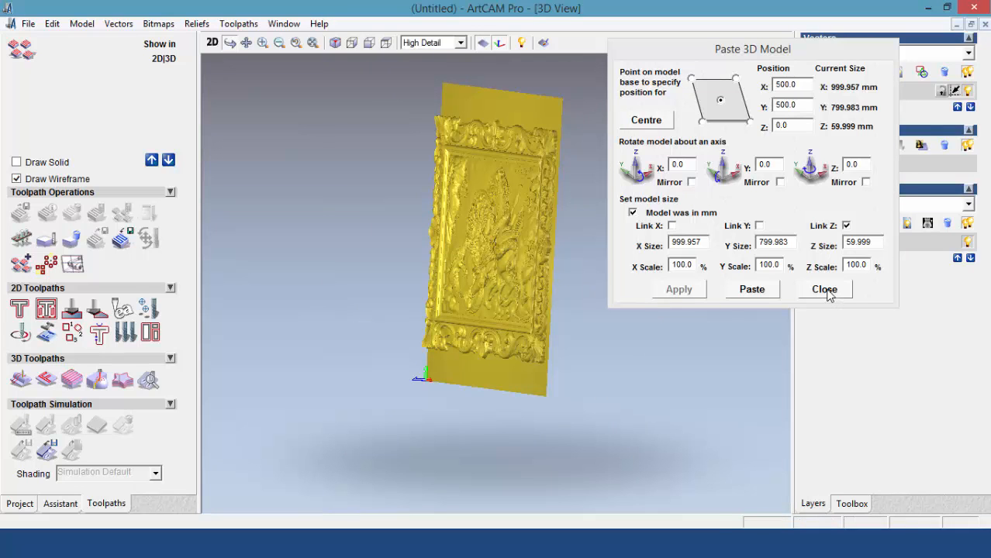
Close the paste settings without pasting the model, and view the blank relief straight from above.
{"action": "left_click", "coordinate": [824, 289]}
{"action": "left_click_drag", "start_coordinate": [531, 268], "coordinate": [635, 215]}
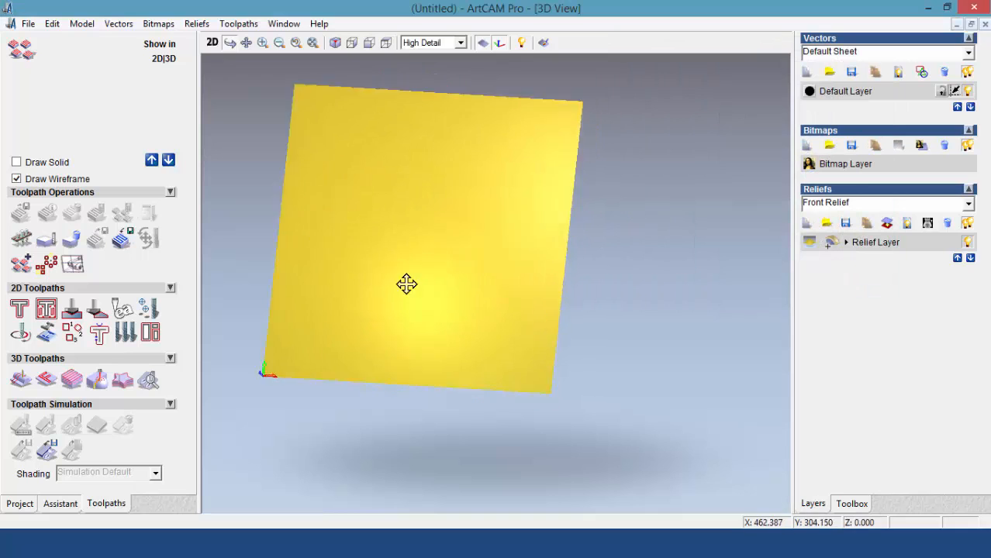
{"action": "mouse_move", "coordinate": [406, 284]}
{"action": "left_mouse_down"}
{"action": "mouse_move", "coordinate": [385, 265]}
{"action": "mouse_move", "coordinate": [391, 276]}
{"action": "left_mouse_up"}
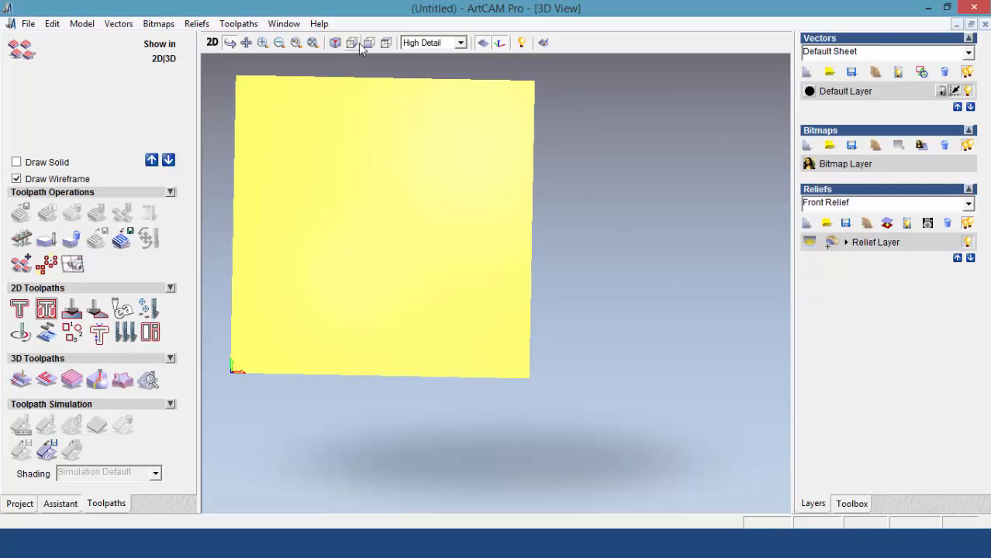
{"action": "left_click", "coordinate": [385, 43]}
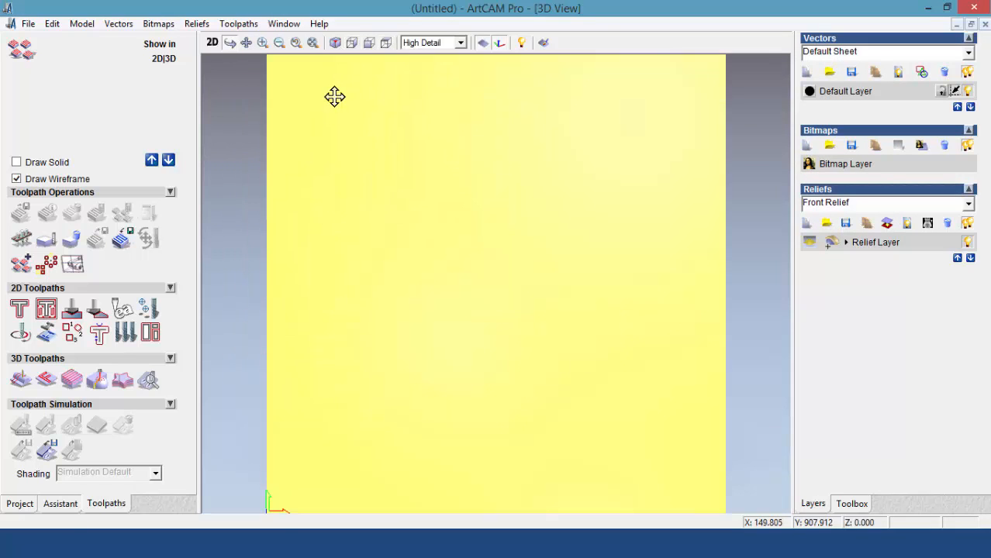
Start a new model with a width of 1000 mm and a height of 800 mm.
{"action": "left_click", "coordinate": [82, 25]}
{"action": "mouse_move", "coordinate": [29, 24]}
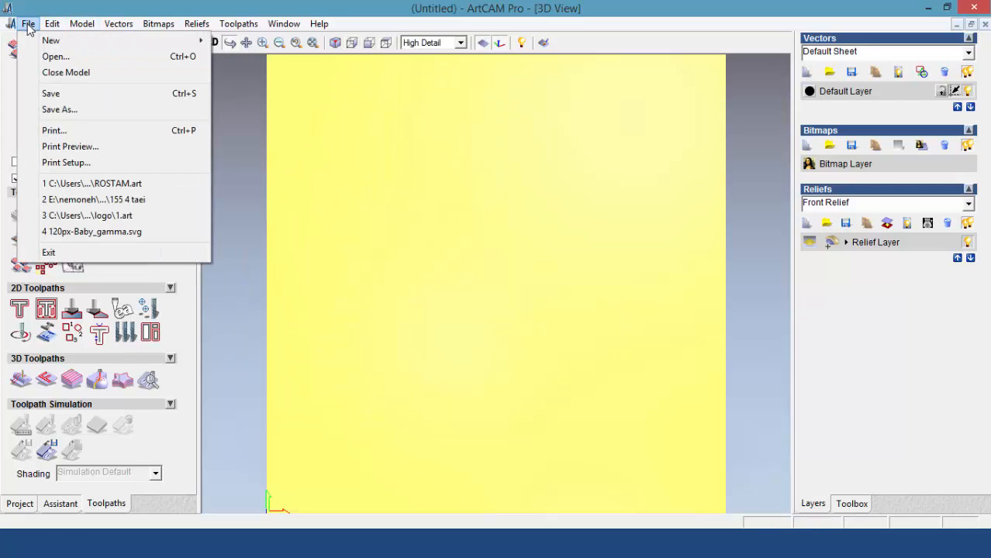
{"action": "mouse_move", "coordinate": [57, 45]}
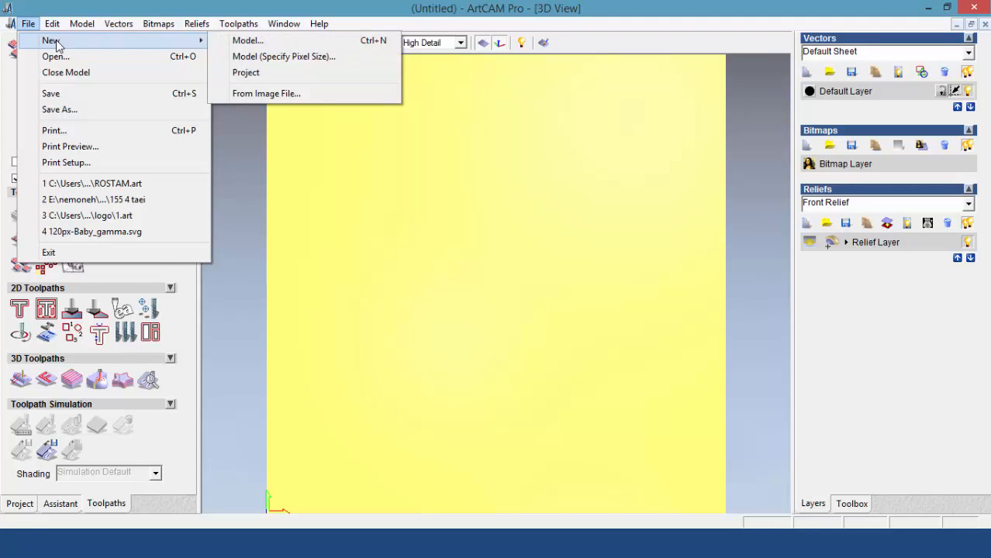
{"action": "left_click", "coordinate": [248, 41]}
{"action": "left_click_drag", "start_coordinate": [520, 166], "coordinate": [570, 143]}
{"action": "double_click", "coordinate": [542, 293]}
{"action": "type", "text": "1000"}
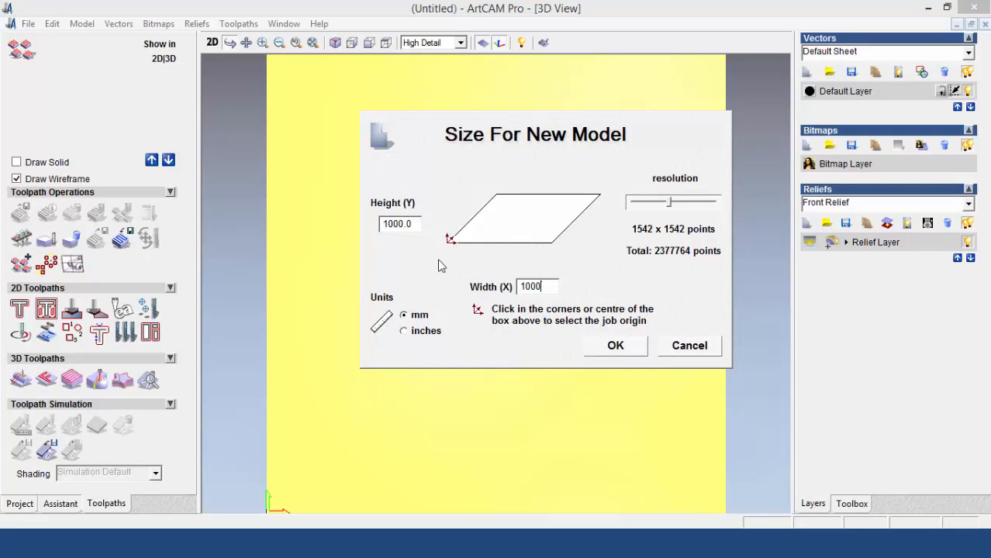
{"action": "double_click", "coordinate": [400, 229]}
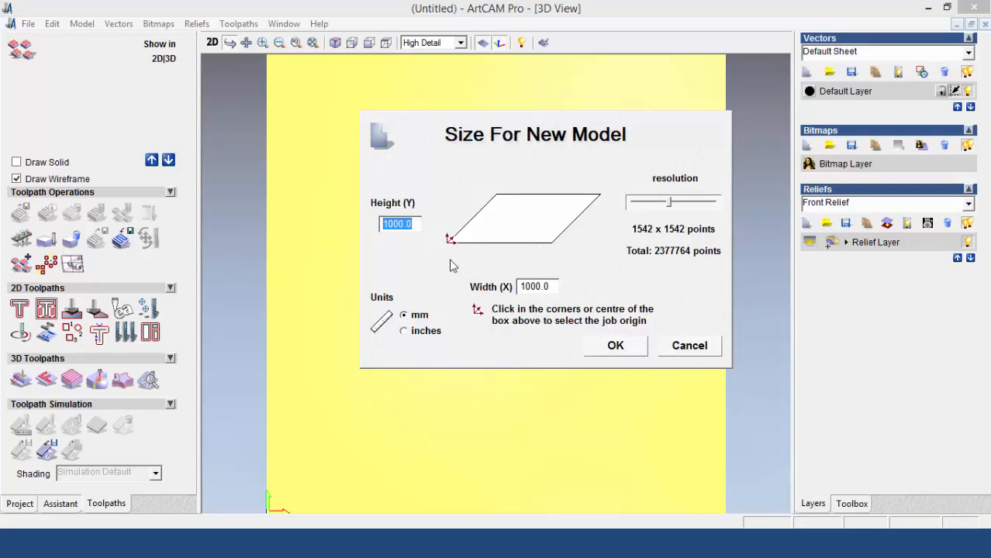
{"action": "type", "text": "800"}
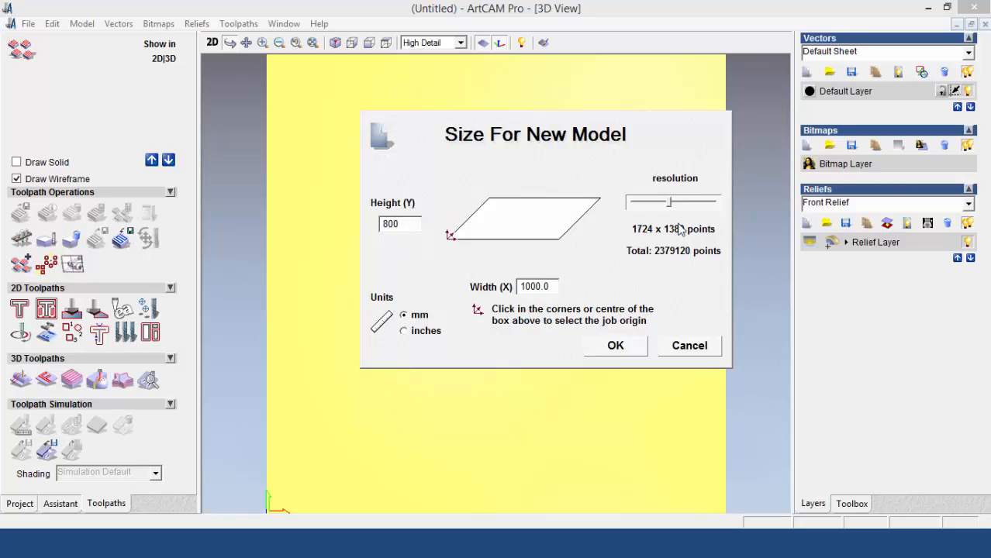
Set the new model's resolution to 1798 x 1438 points, create it and maximize its 2D view.
{"action": "left_click_drag", "start_coordinate": [668, 203], "coordinate": [671, 208]}
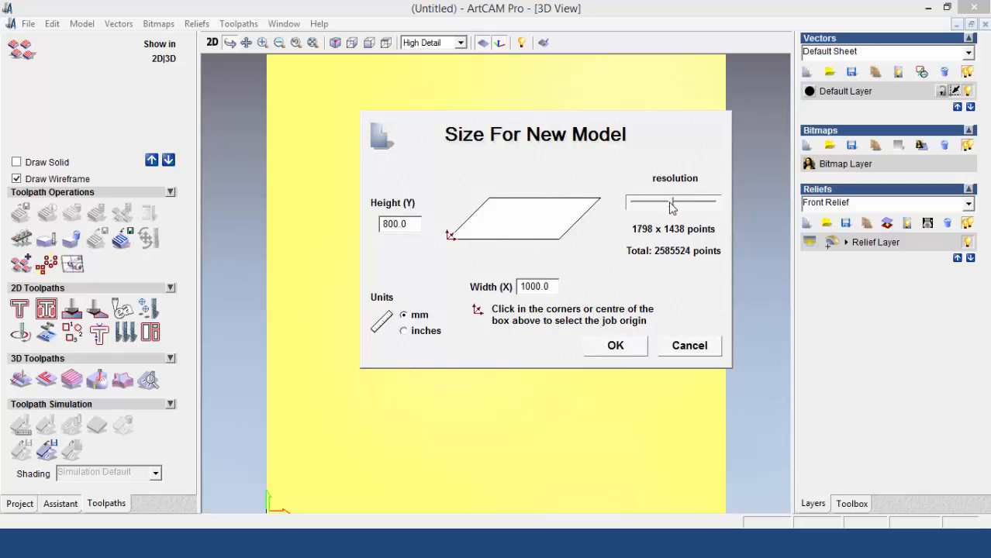
{"action": "left_click", "coordinate": [615, 346]}
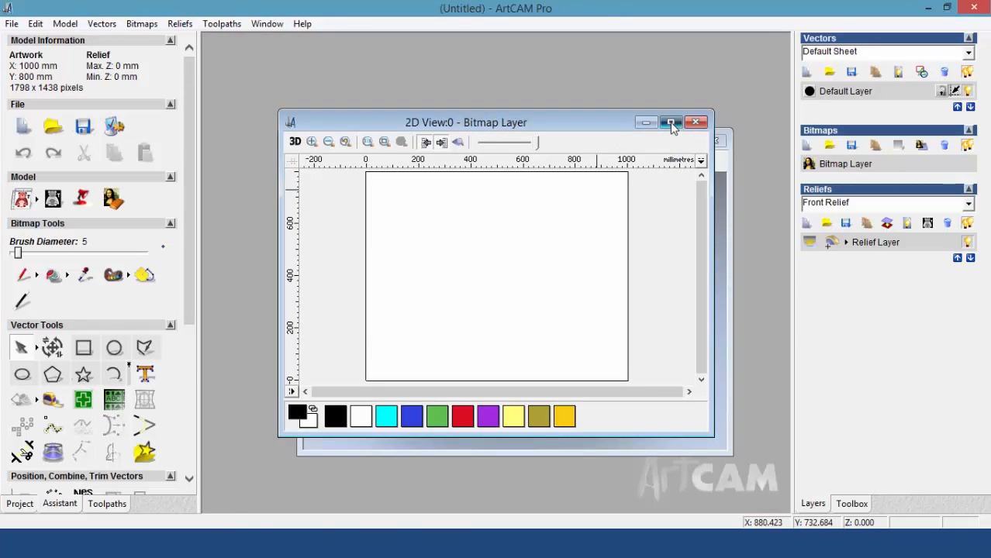
{"action": "left_click", "coordinate": [671, 122]}
Import the 3D model file tablo.STL into the new model.
{"action": "left_click", "coordinate": [196, 23]}
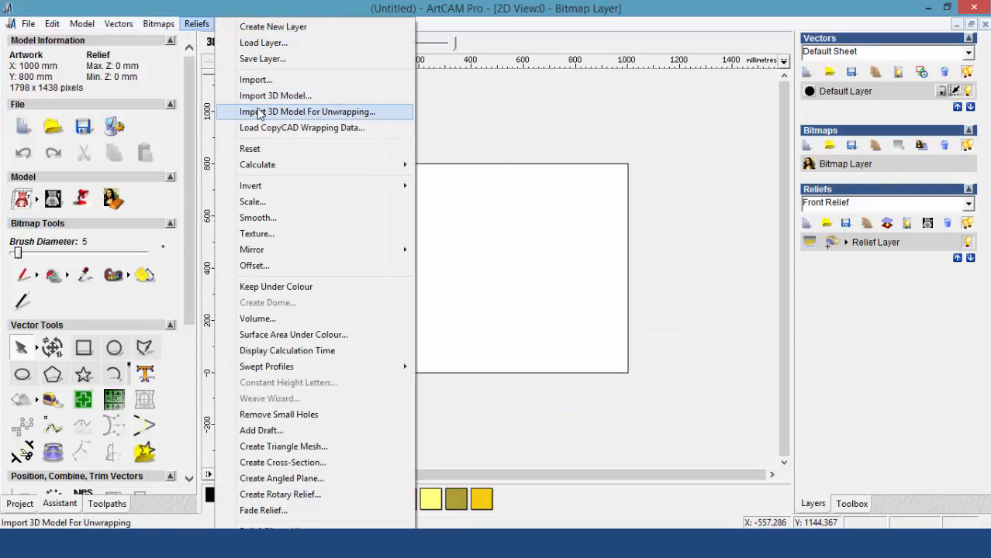
{"action": "left_click", "coordinate": [264, 96]}
{"action": "left_click", "coordinate": [663, 141]}
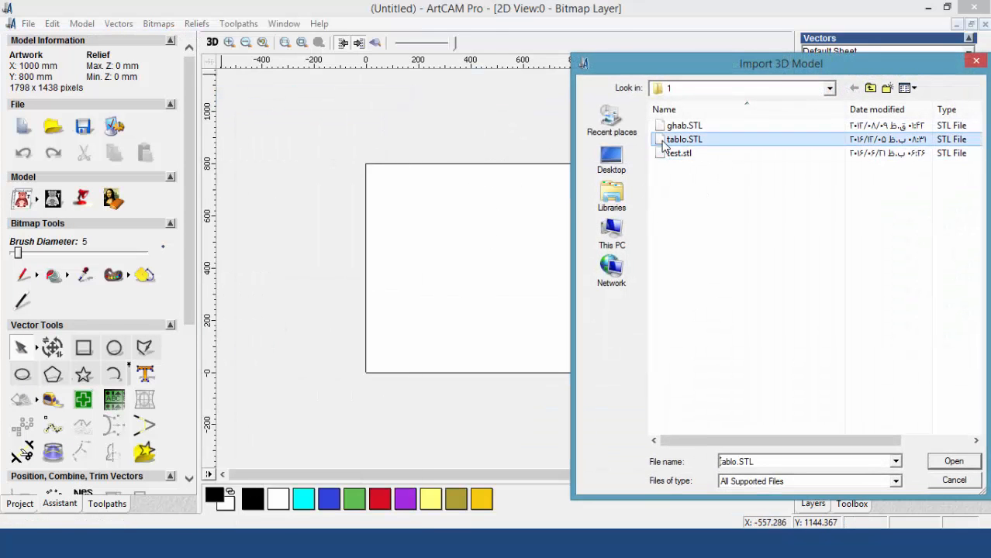
{"action": "double_click", "coordinate": [664, 141]}
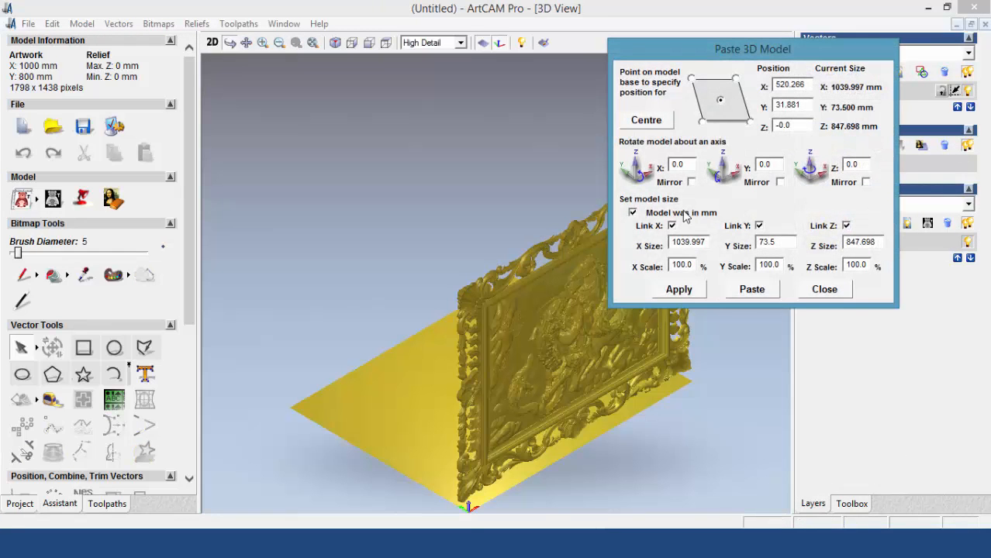
Rotate the imported model 90 degrees about the X axis and centre it on the relief.
{"action": "left_click_drag", "start_coordinate": [778, 51], "coordinate": [833, 70]}
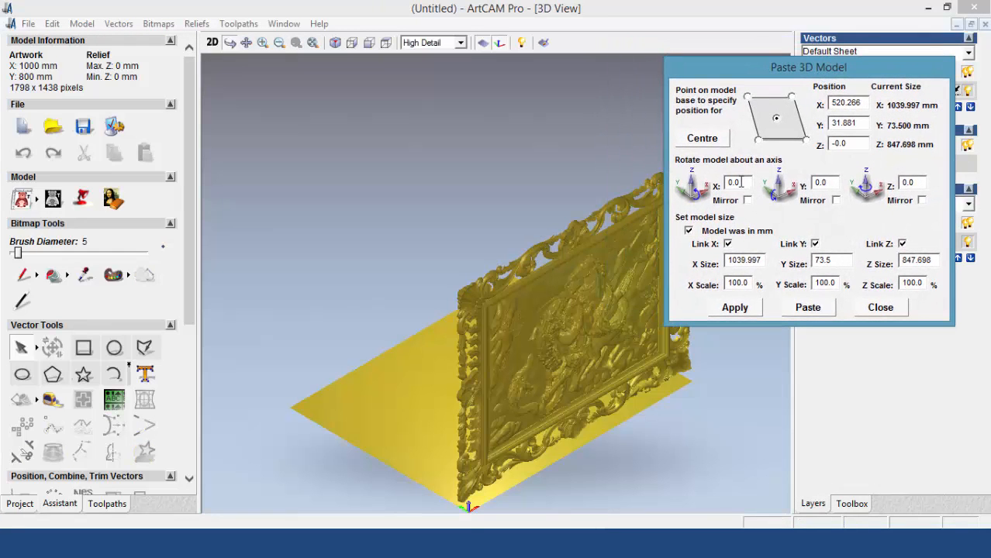
{"action": "left_click_drag", "start_coordinate": [740, 182], "coordinate": [693, 192]}
{"action": "type", "text": "90"}
{"action": "left_click", "coordinate": [743, 312]}
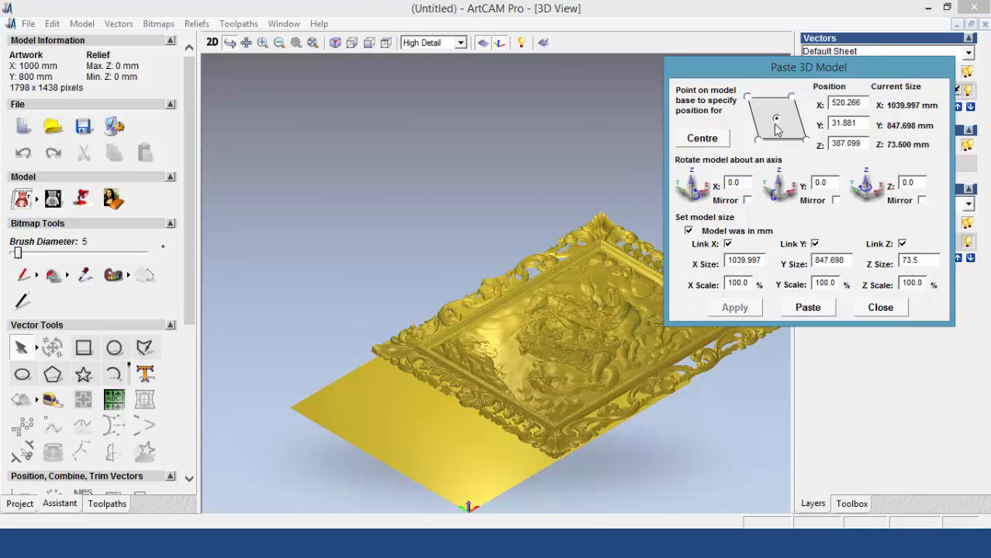
{"action": "left_click", "coordinate": [702, 138]}
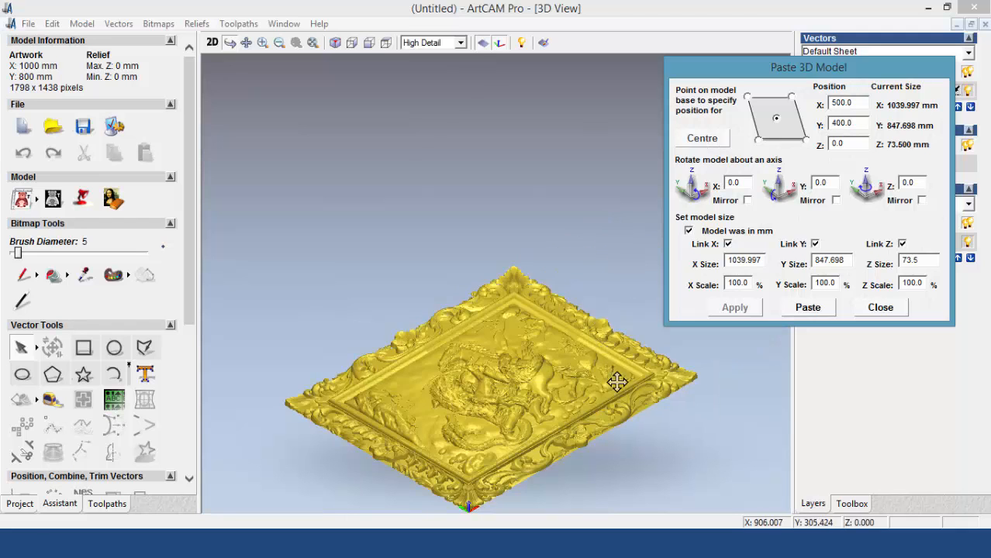
Set the model's X size to 1000 mm, then unlink X and set the Y size to 800 mm.
{"action": "left_click_drag", "start_coordinate": [617, 381], "coordinate": [478, 369]}
{"action": "left_click_drag", "start_coordinate": [784, 71], "coordinate": [720, 64]}
{"action": "left_click_drag", "start_coordinate": [695, 265], "coordinate": [626, 272]}
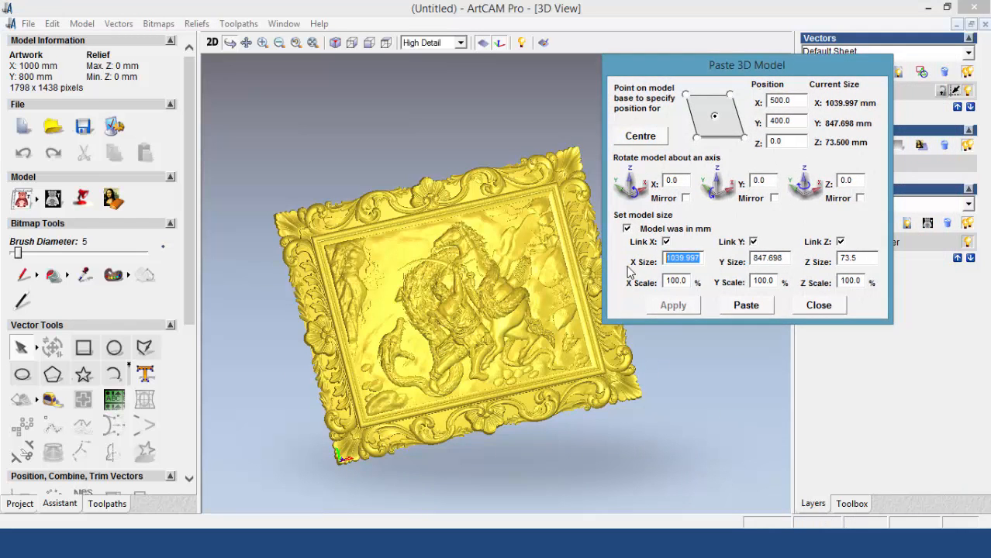
{"action": "type", "text": "1000"}
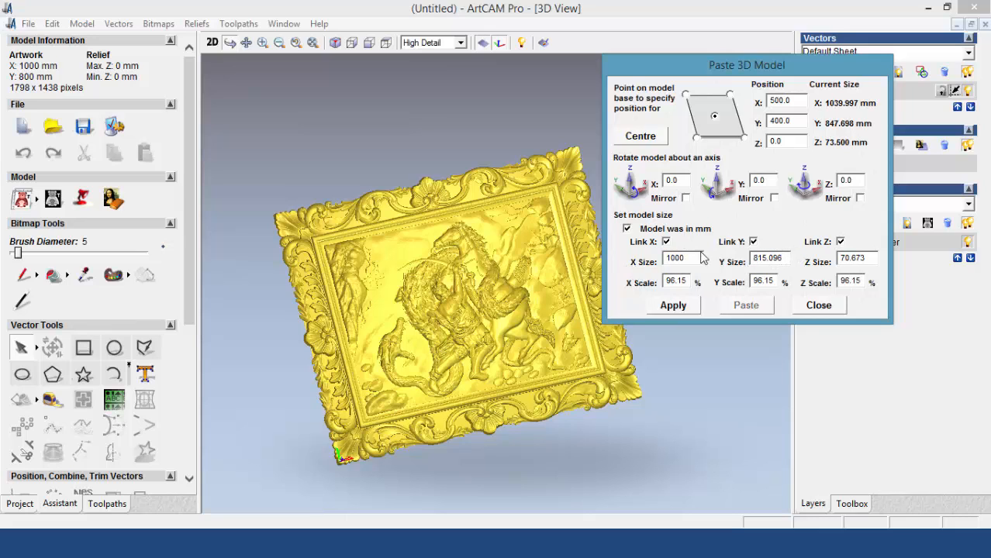
{"action": "left_click", "coordinate": [666, 242]}
{"action": "left_click_drag", "start_coordinate": [784, 259], "coordinate": [718, 267]}
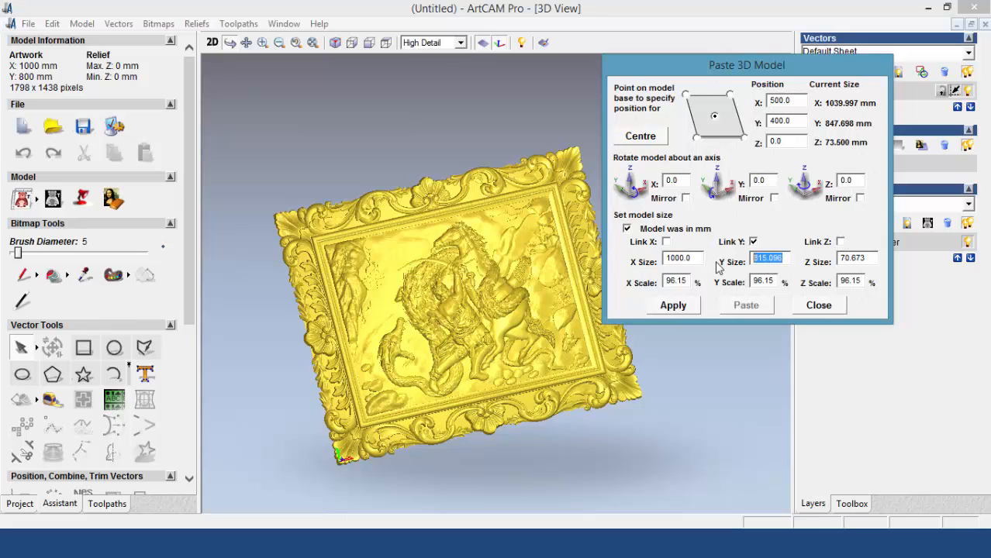
{"action": "type", "text": "800"}
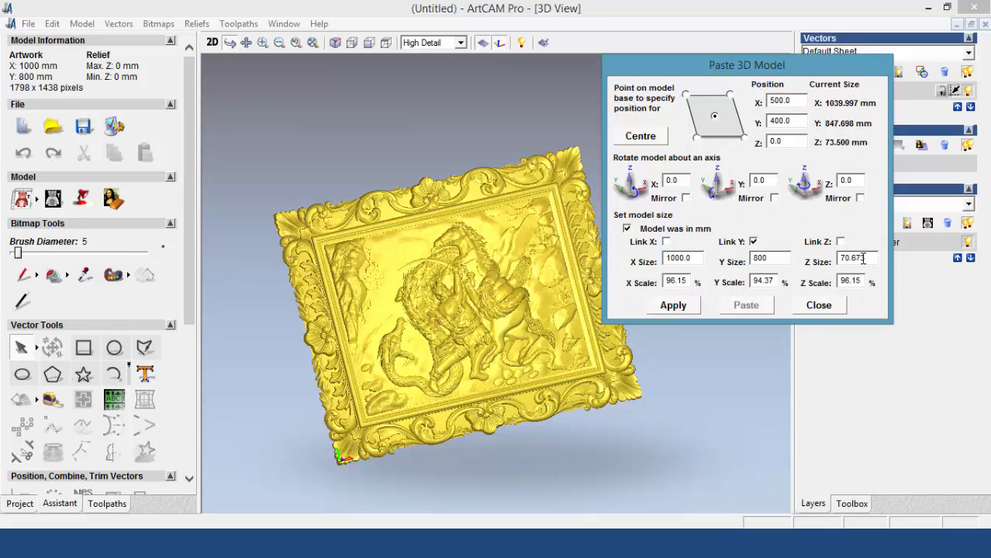
Set the model's Z size to 60 mm with only Z linked and apply the new dimensions.
{"action": "left_click_drag", "start_coordinate": [876, 259], "coordinate": [815, 260]}
{"action": "left_click_drag", "start_coordinate": [869, 260], "coordinate": [770, 261]}
{"action": "type", "text": "60"}
{"action": "left_click", "coordinate": [674, 305]}
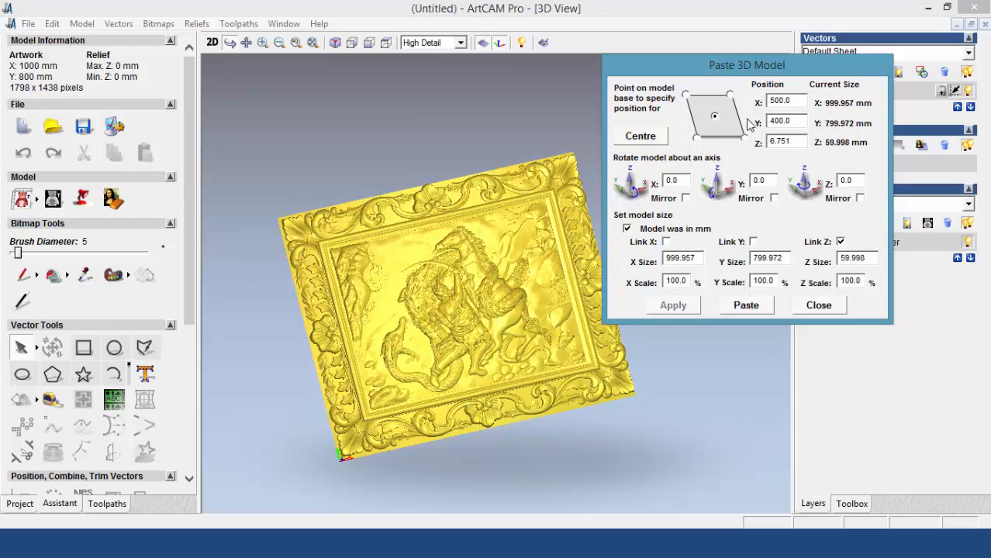
Paste the resized model onto the relief and close the paste settings.
{"action": "left_click_drag", "start_coordinate": [741, 74], "coordinate": [761, 66]}
{"action": "left_click_drag", "start_coordinate": [544, 305], "coordinate": [468, 321]}
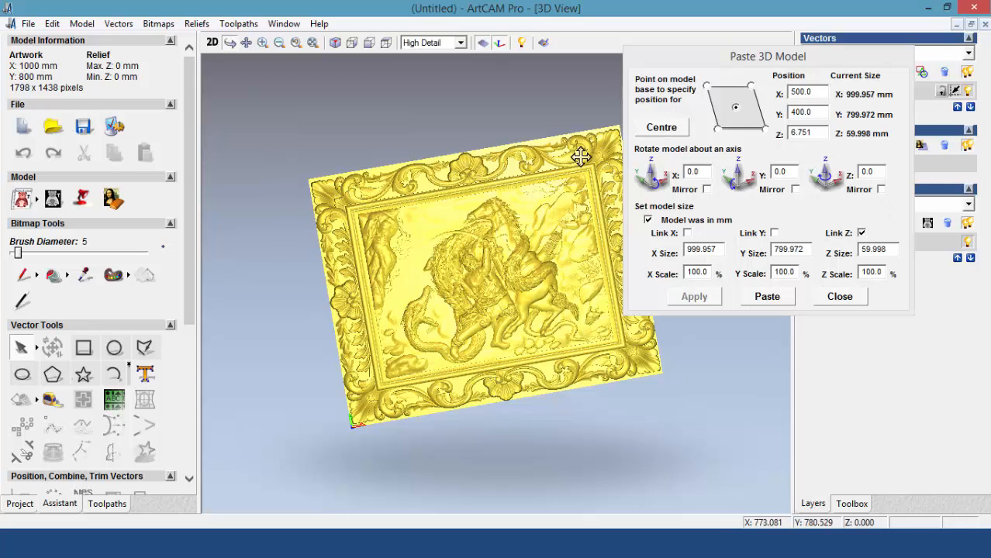
{"action": "left_click_drag", "start_coordinate": [828, 59], "coordinate": [779, 66]}
{"action": "left_click", "coordinate": [718, 304]}
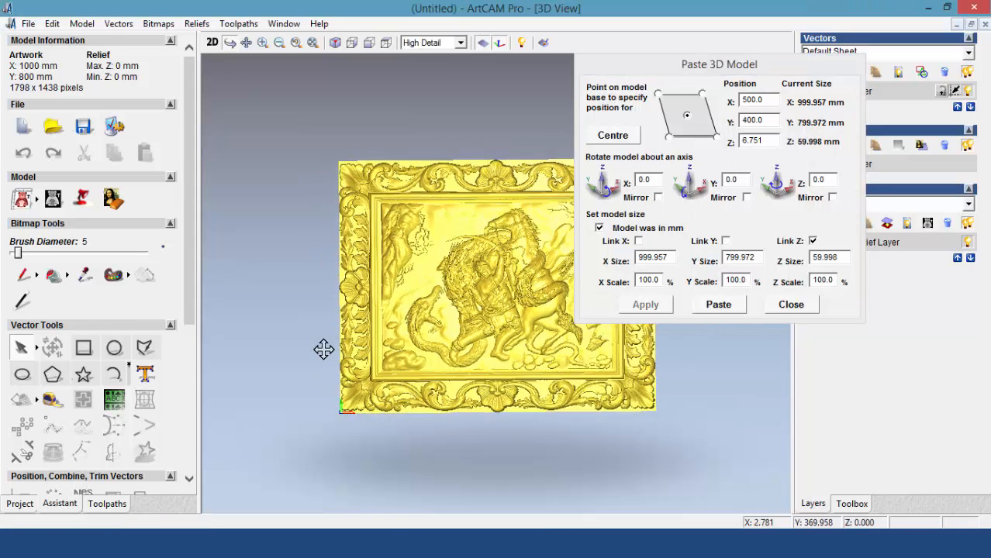
{"action": "left_click", "coordinate": [790, 305]}
Examine the pasted relief's carved figures, background and frame details up close and as a whole.
{"action": "scroll", "coordinate": [435, 326], "scroll_direction": "up", "scroll_amount": 5}
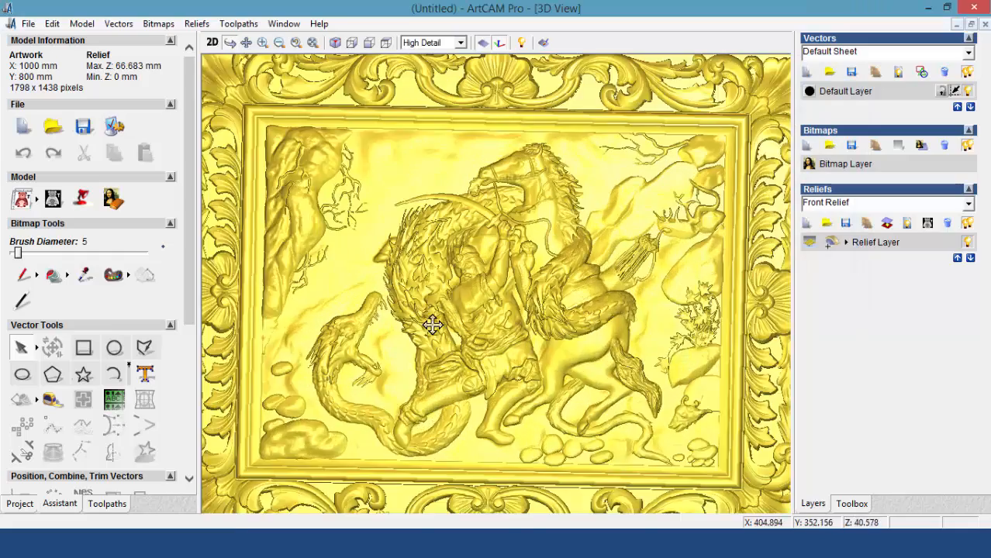
{"action": "left_click", "coordinate": [247, 43]}
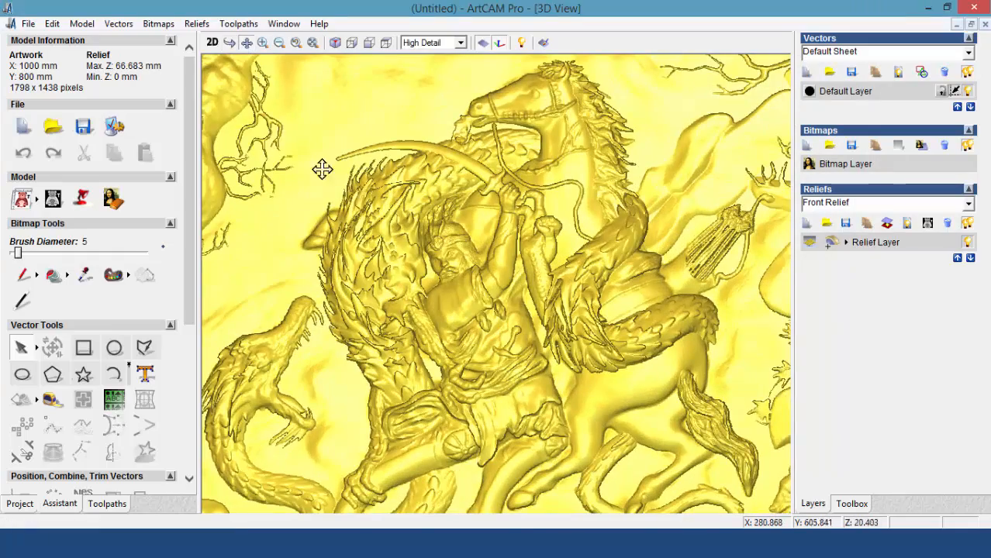
{"action": "left_click_drag", "start_coordinate": [407, 298], "coordinate": [784, 219]}
{"action": "left_click_drag", "start_coordinate": [630, 384], "coordinate": [525, 225]}
{"action": "mouse_move", "coordinate": [563, 293]}
{"action": "left_mouse_down"}
{"action": "mouse_move", "coordinate": [533, 238]}
{"action": "mouse_move", "coordinate": [668, 228]}
{"action": "mouse_move", "coordinate": [515, 314]}
{"action": "mouse_move", "coordinate": [573, 297]}
{"action": "left_mouse_up"}
{"action": "left_click_drag", "start_coordinate": [575, 194], "coordinate": [504, 292]}
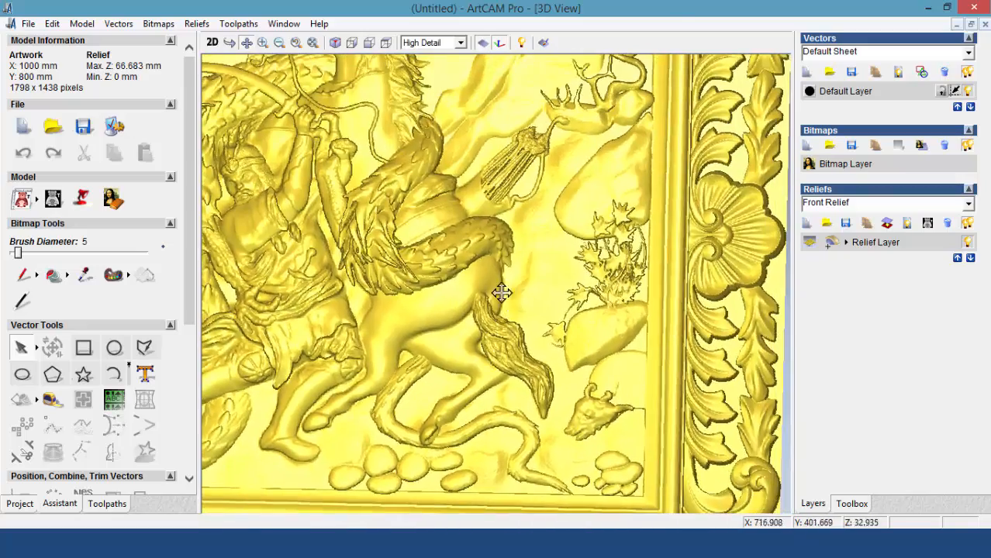
{"action": "left_click_drag", "start_coordinate": [527, 172], "coordinate": [543, 334]}
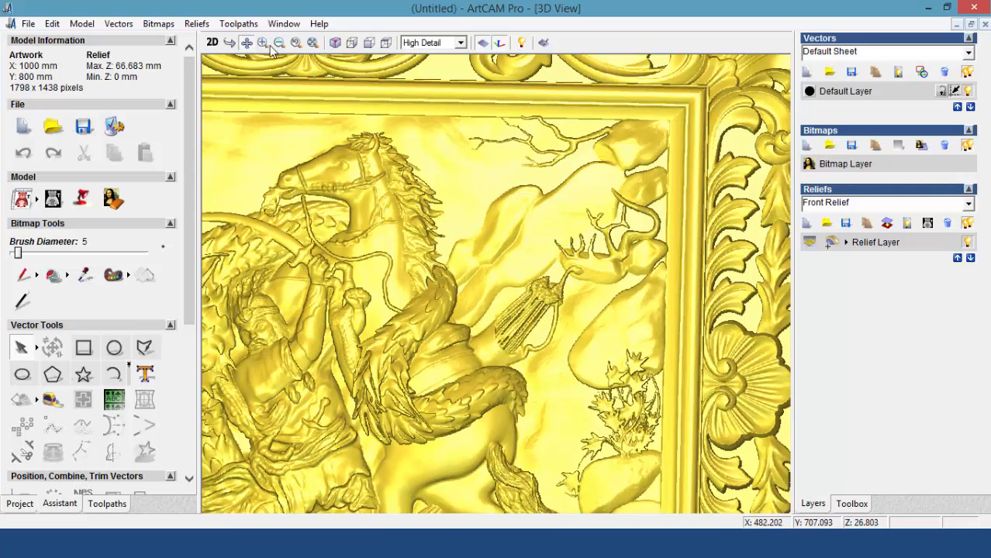
{"action": "left_click", "coordinate": [234, 44]}
{"action": "scroll", "coordinate": [375, 303], "scroll_direction": "down", "scroll_amount": 4}
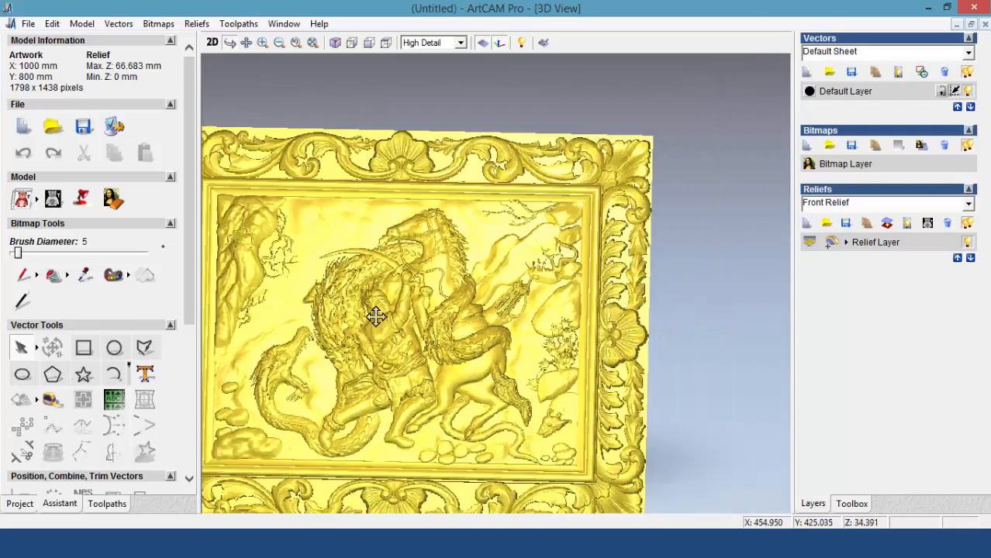
Create a new 1000 × 800 mm model at 3050 x 2440 points, discard the current model's changes, and maximise the 2D view.
{"action": "left_click", "coordinate": [52, 23]}
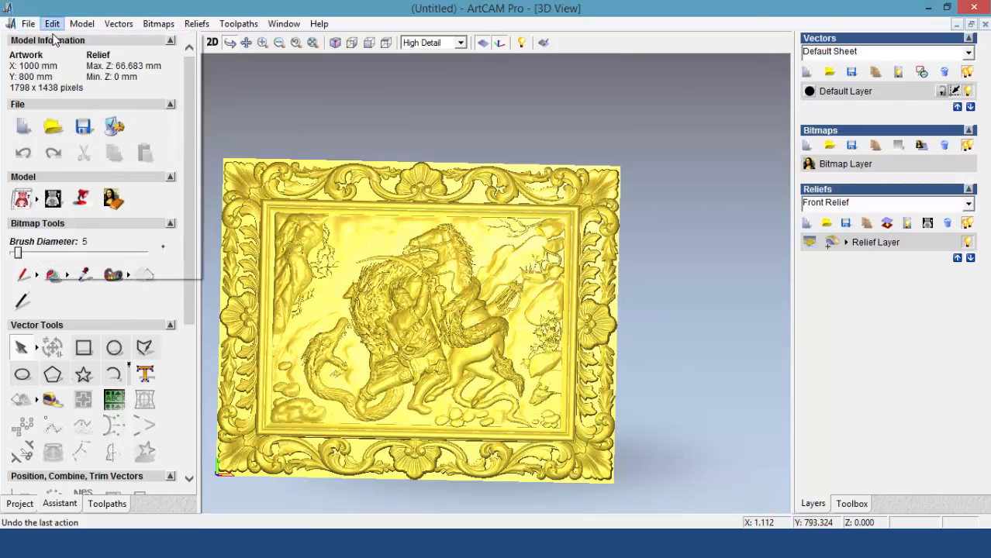
{"action": "left_click", "coordinate": [27, 24]}
{"action": "mouse_move", "coordinate": [117, 41]}
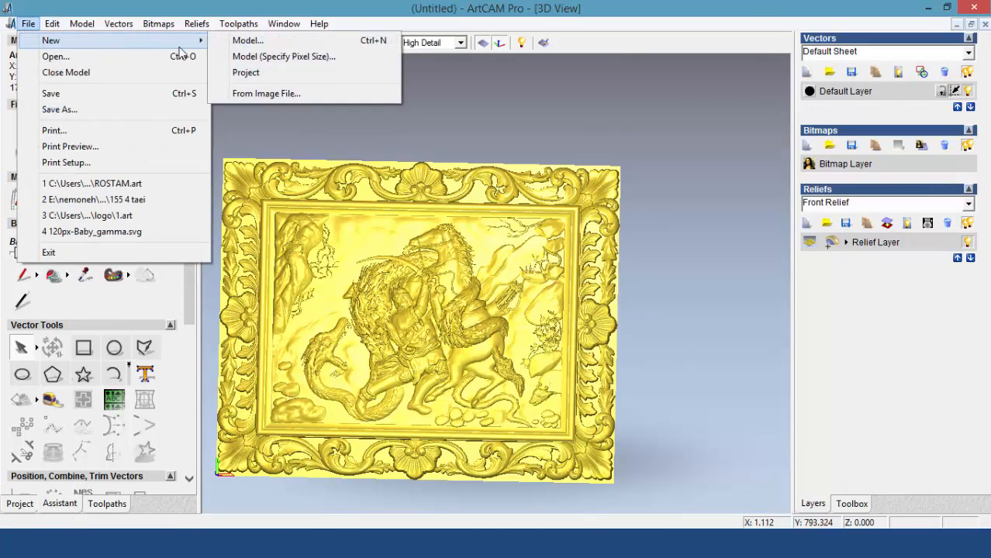
{"action": "left_click", "coordinate": [255, 43]}
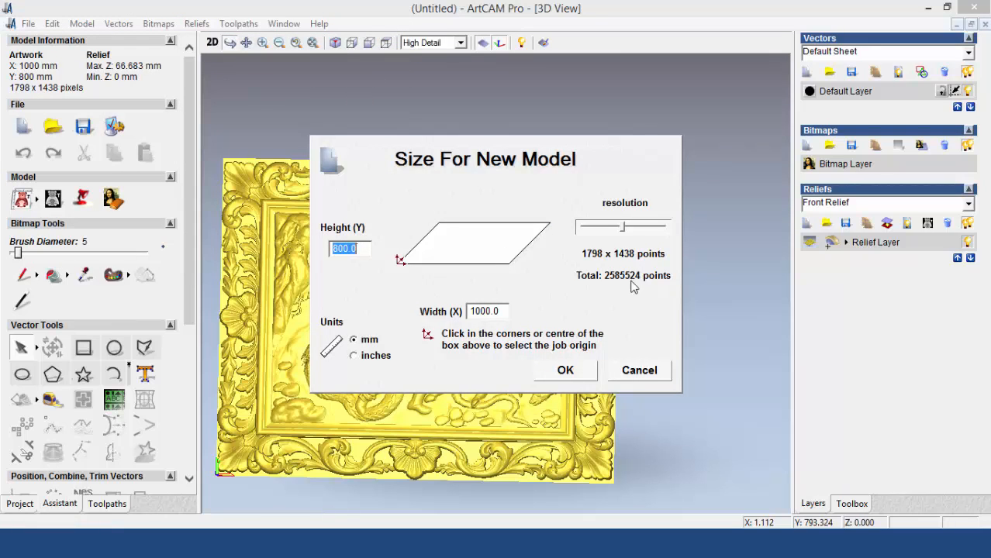
{"action": "left_click_drag", "start_coordinate": [623, 228], "coordinate": [656, 227]}
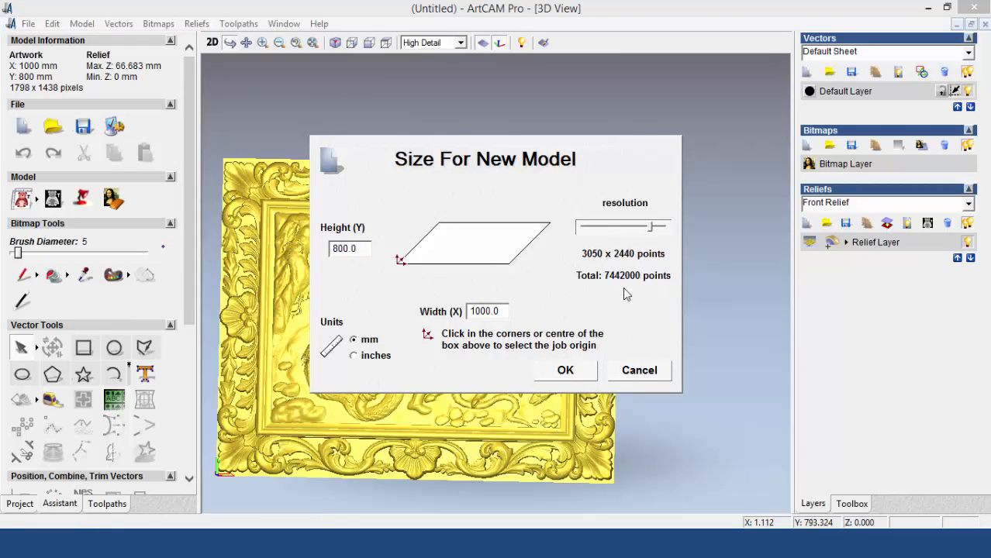
{"action": "left_click", "coordinate": [565, 370]}
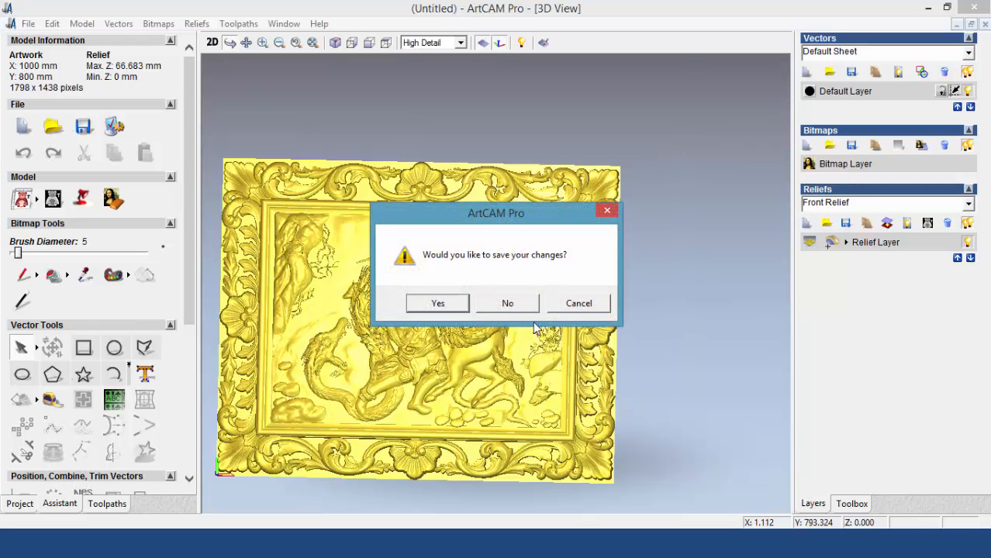
{"action": "left_click", "coordinate": [507, 303]}
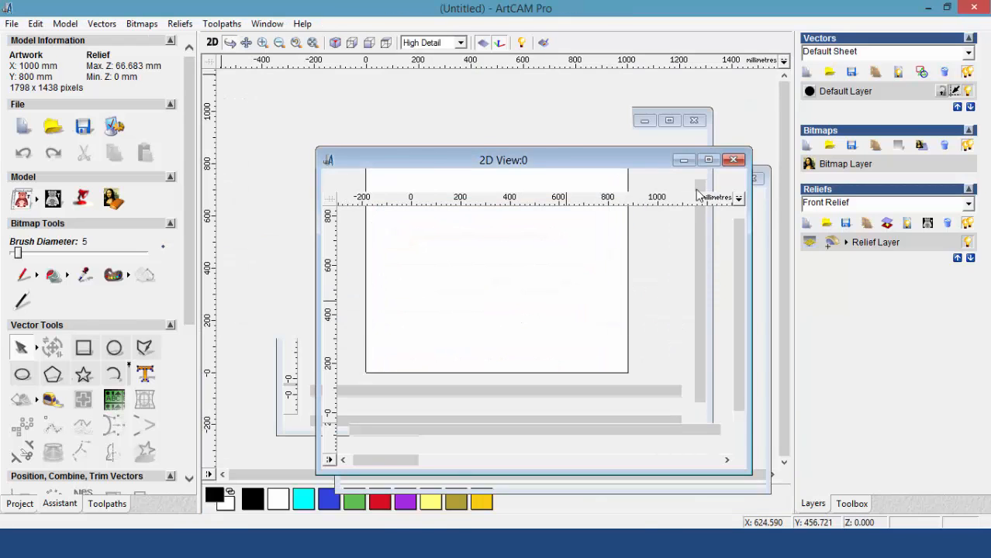
{"action": "left_click", "coordinate": [708, 160]}
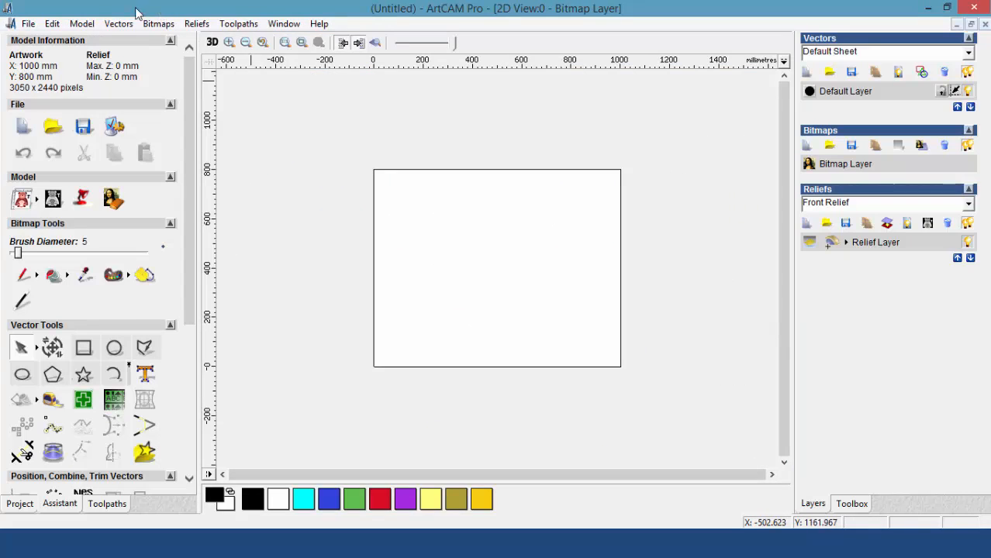
Import the tablo.STL 3D model for pasting into the new model's relief.
{"action": "left_click", "coordinate": [197, 23]}
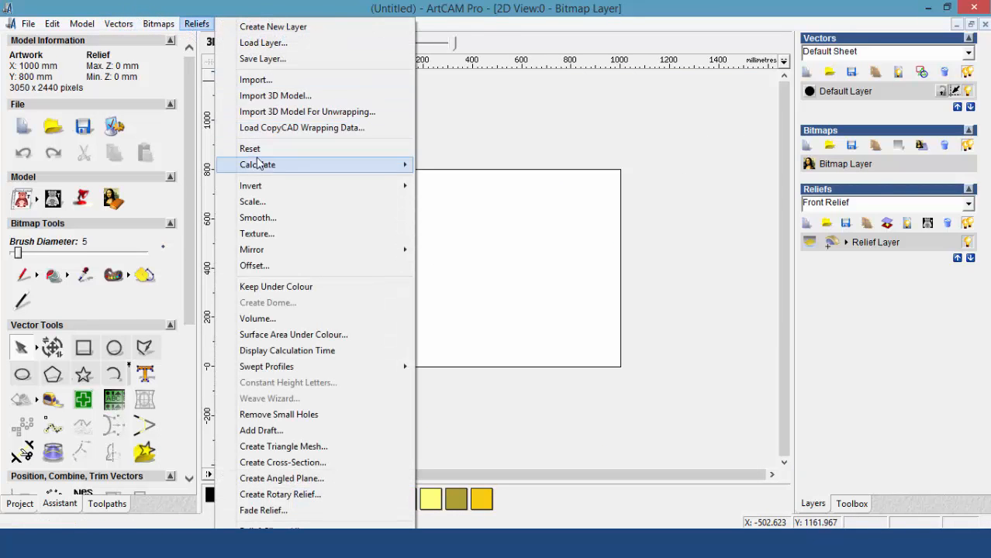
{"action": "left_click", "coordinate": [267, 96]}
{"action": "double_click", "coordinate": [674, 142]}
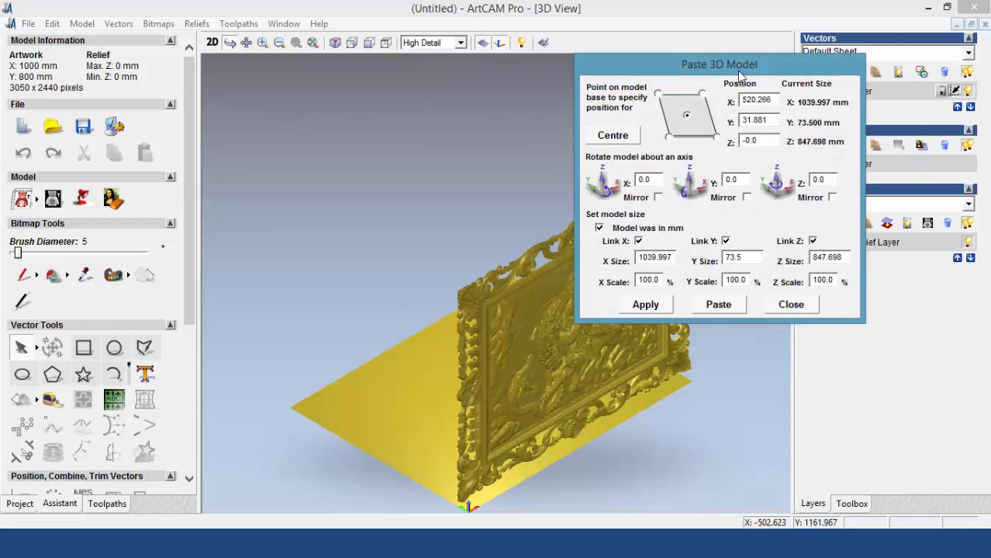
Rotate the imported model 90° about the X axis so it lies flat, and centre it on the relief.
{"action": "left_click_drag", "start_coordinate": [739, 74], "coordinate": [834, 98]}
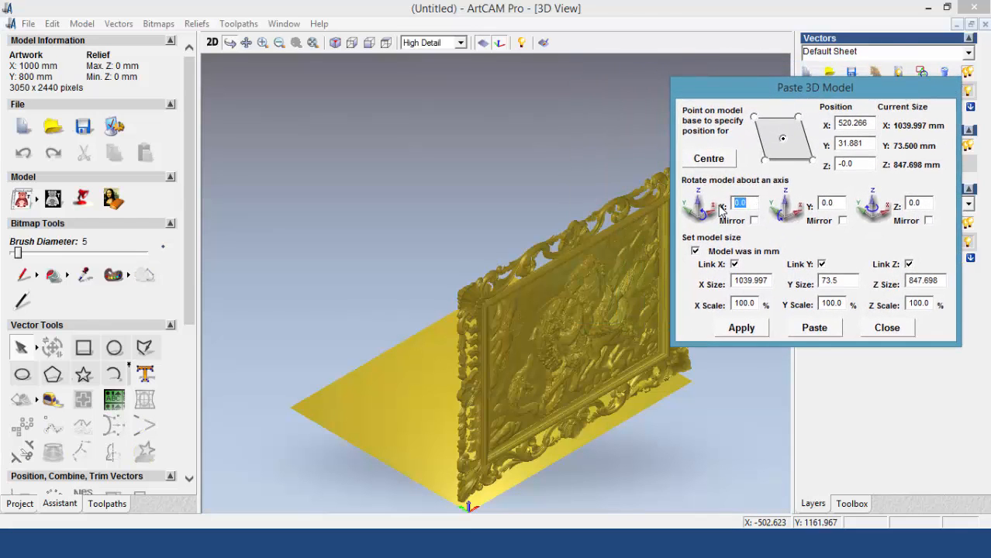
{"action": "type", "text": "9"}
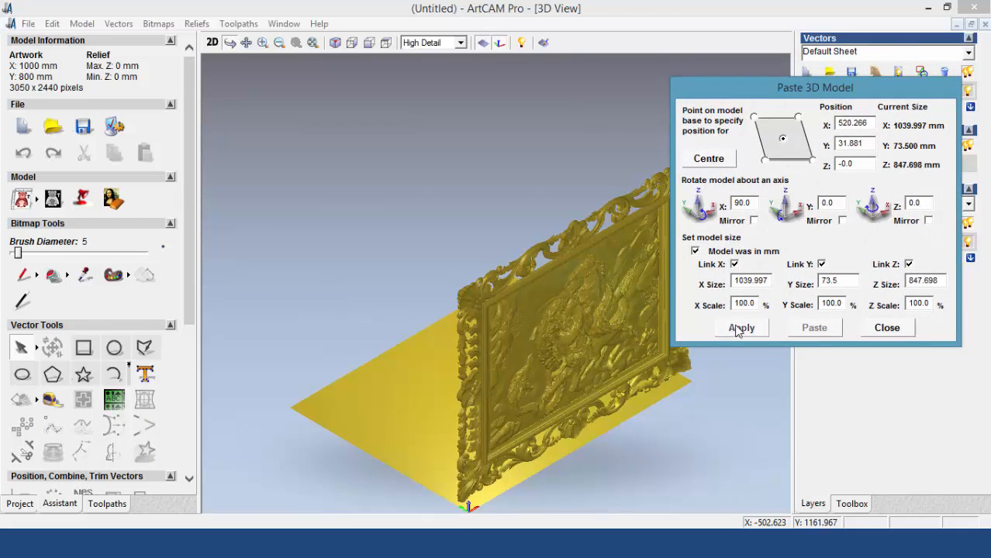
{"action": "left_click", "coordinate": [739, 329]}
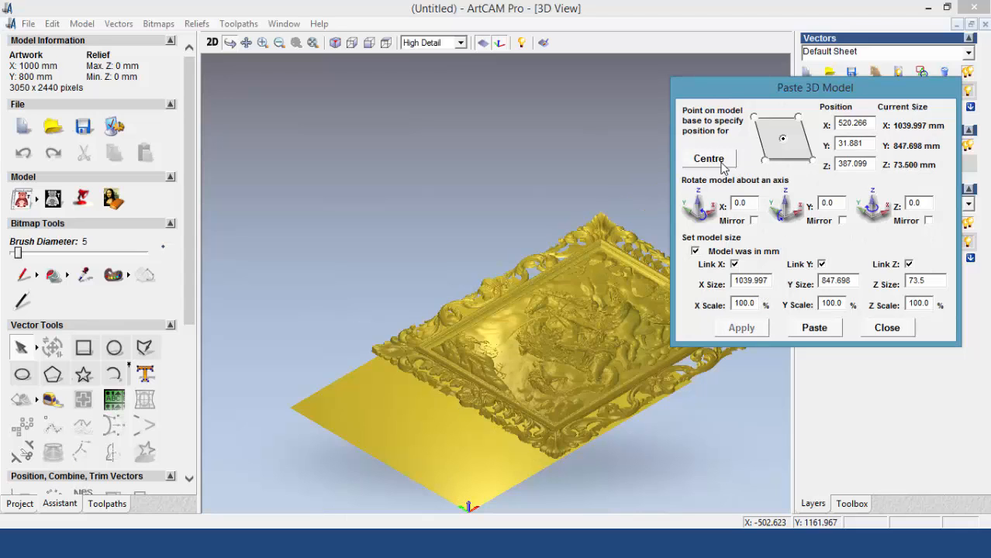
Set the model's X size to 1000 mm with all three axes linked and apply the scaling.
{"action": "left_click_drag", "start_coordinate": [765, 281], "coordinate": [721, 287]}
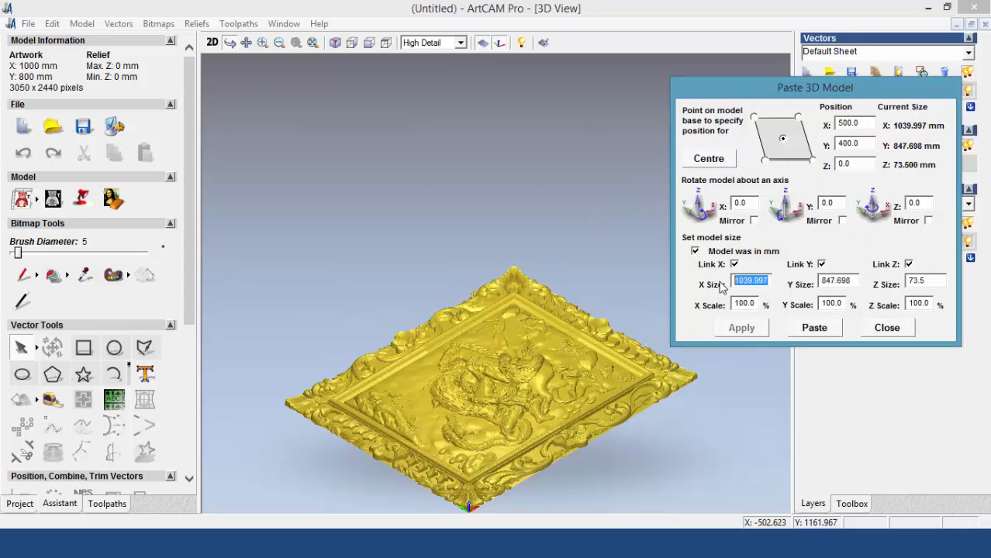
{"action": "type", "text": "1000"}
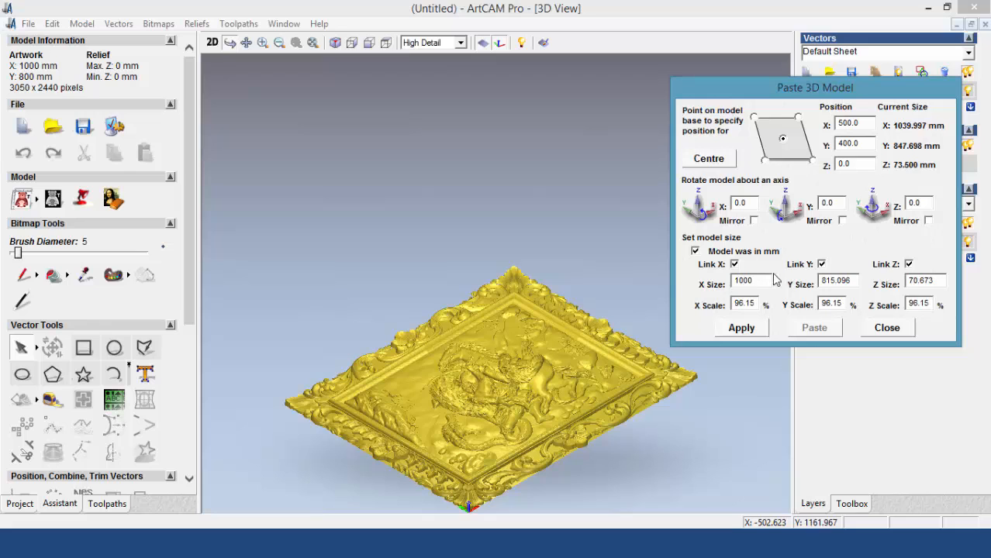
{"action": "left_click", "coordinate": [742, 328]}
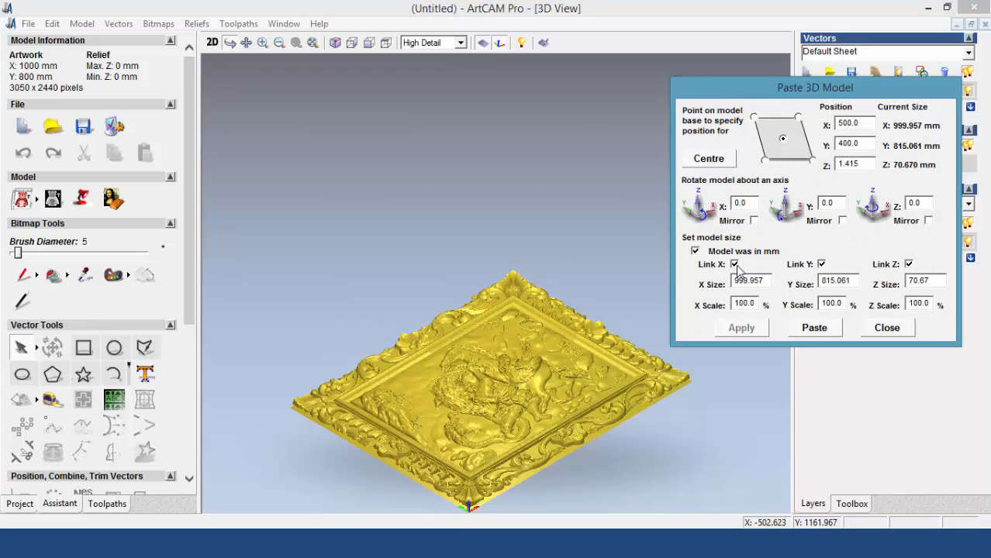
Set the model's Y size to 800 mm with only Y linked and apply it.
{"action": "double_click", "coordinate": [851, 280]}
{"action": "type", "text": "800"}
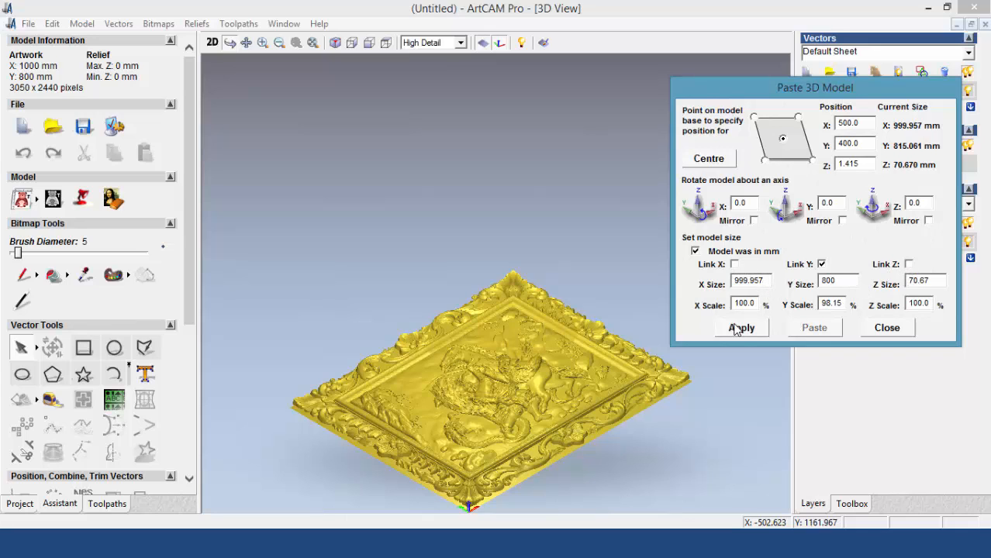
{"action": "left_click", "coordinate": [749, 330]}
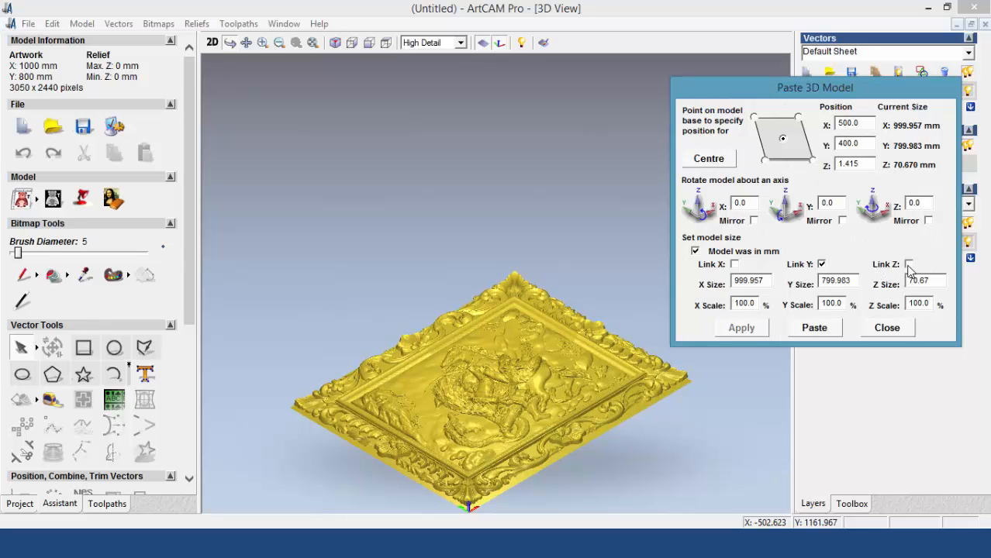
Apply a Z size of 60 mm with only Z linked, and set the model's Z position to 0.0.
{"action": "double_click", "coordinate": [937, 281]}
{"action": "type", "text": "60"}
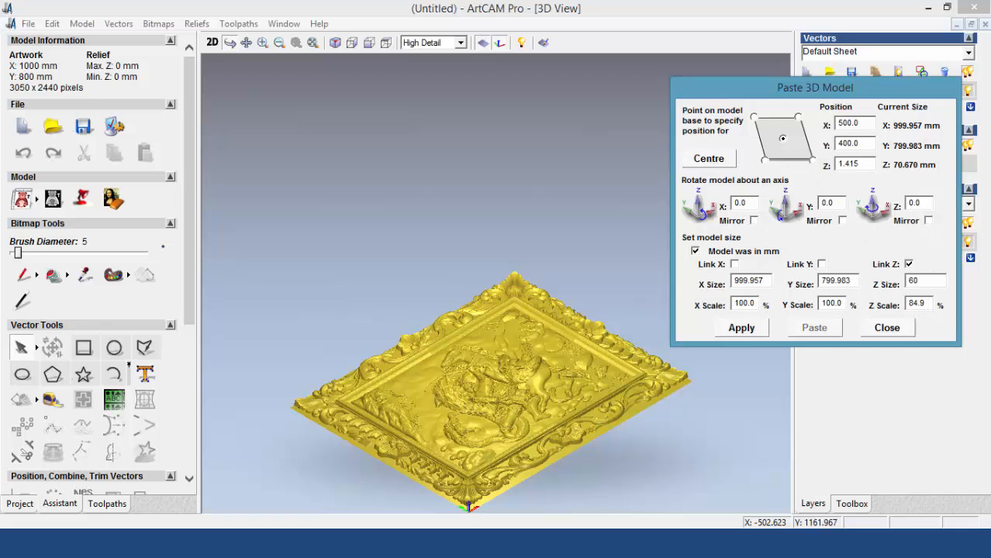
{"action": "left_click", "coordinate": [743, 331]}
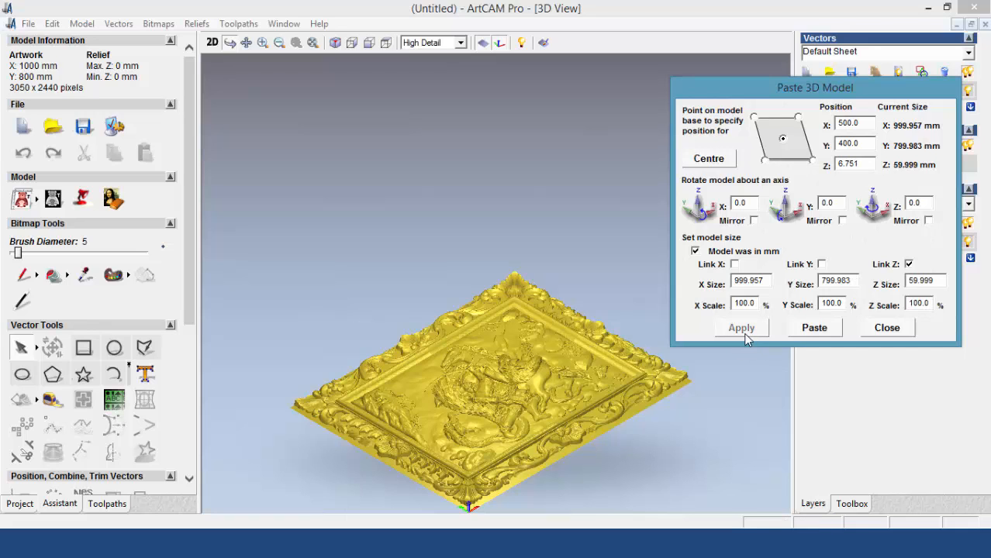
{"action": "left_click_drag", "start_coordinate": [857, 164], "coordinate": [768, 176]}
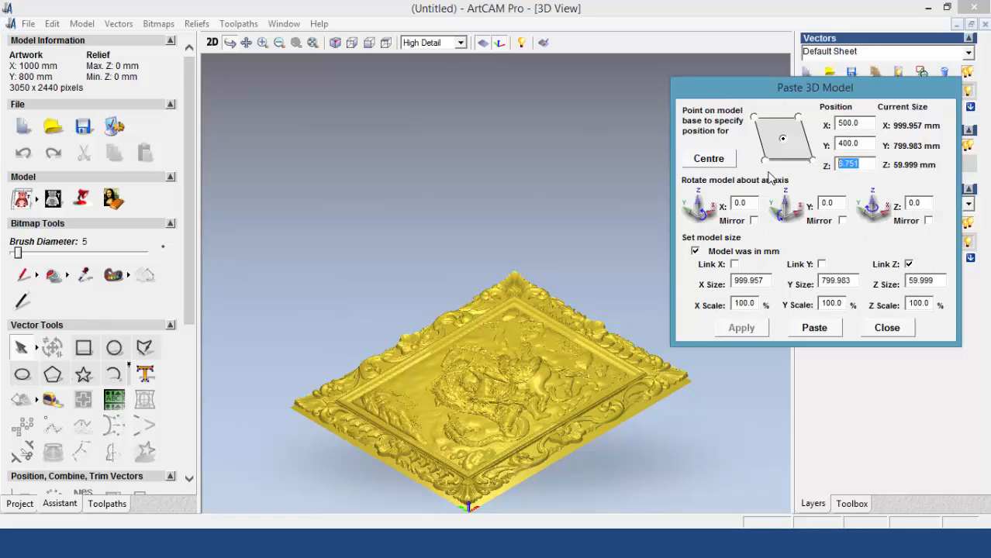
{"action": "type", "text": "0.0"}
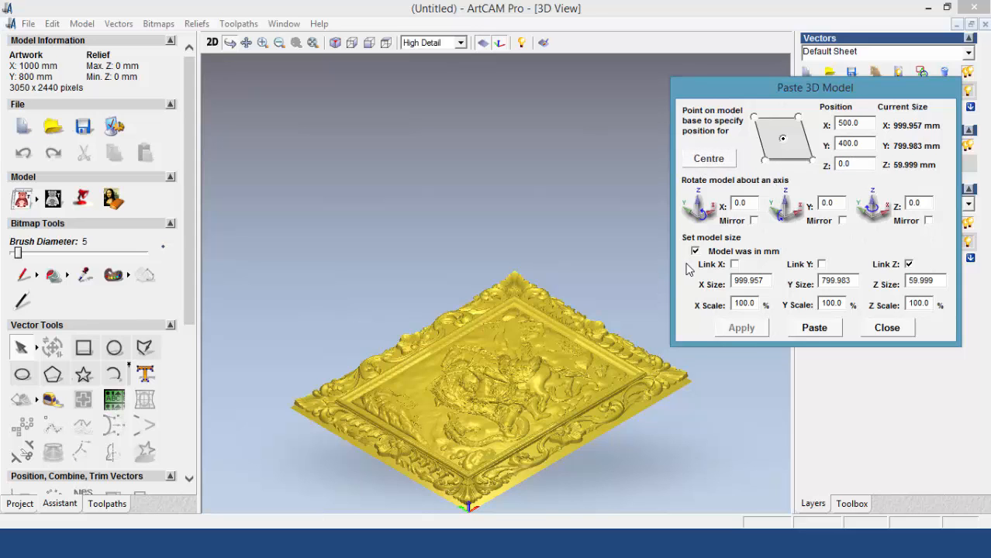
Paste the resized model into the high-resolution relief and close the paste settings.
{"action": "left_click", "coordinate": [813, 328]}
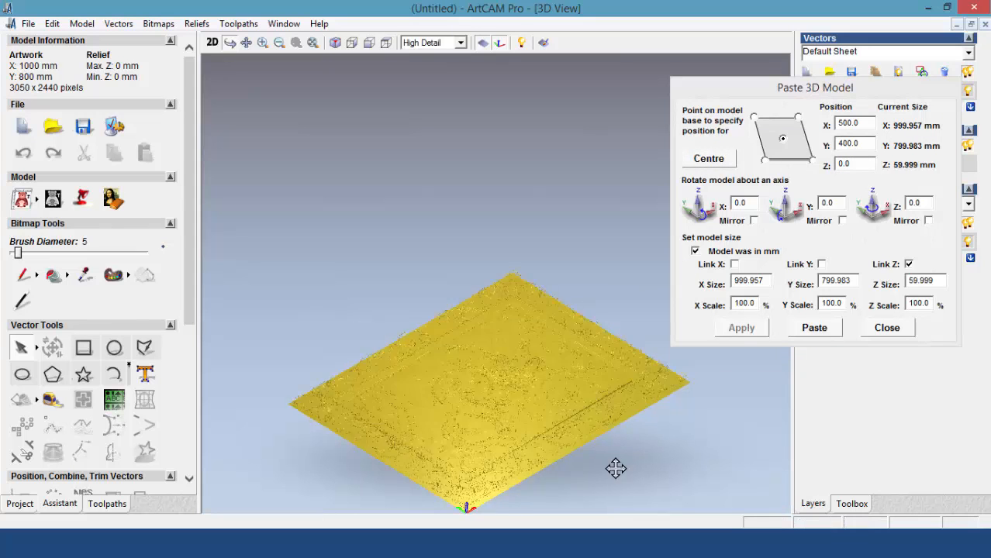
{"action": "left_click_drag", "start_coordinate": [615, 466], "coordinate": [715, 401]}
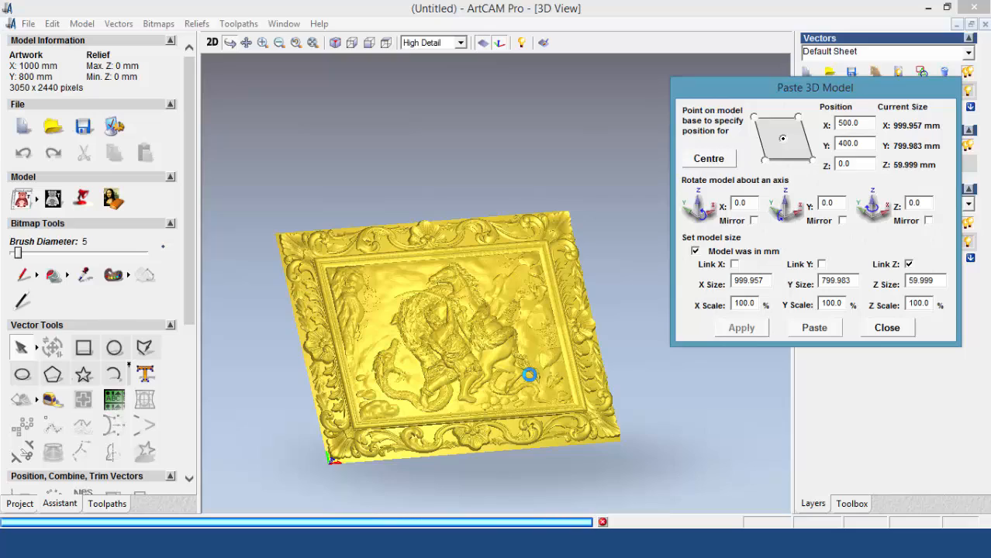
{"action": "left_click", "coordinate": [886, 327]}
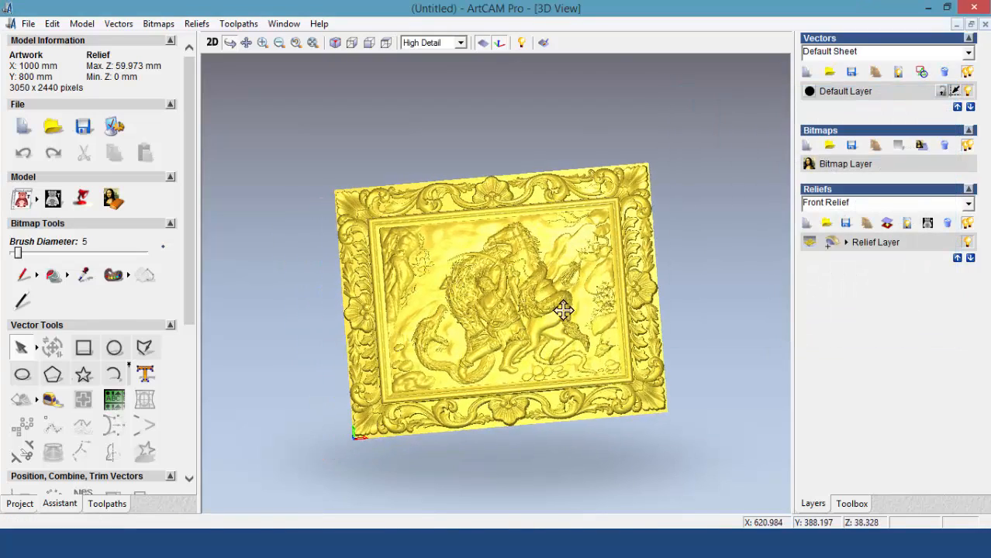
Examine the higher-resolution relief's figures, background and frame corners up close and as a whole.
{"action": "scroll", "coordinate": [552, 314], "scroll_direction": "up", "scroll_amount": 5}
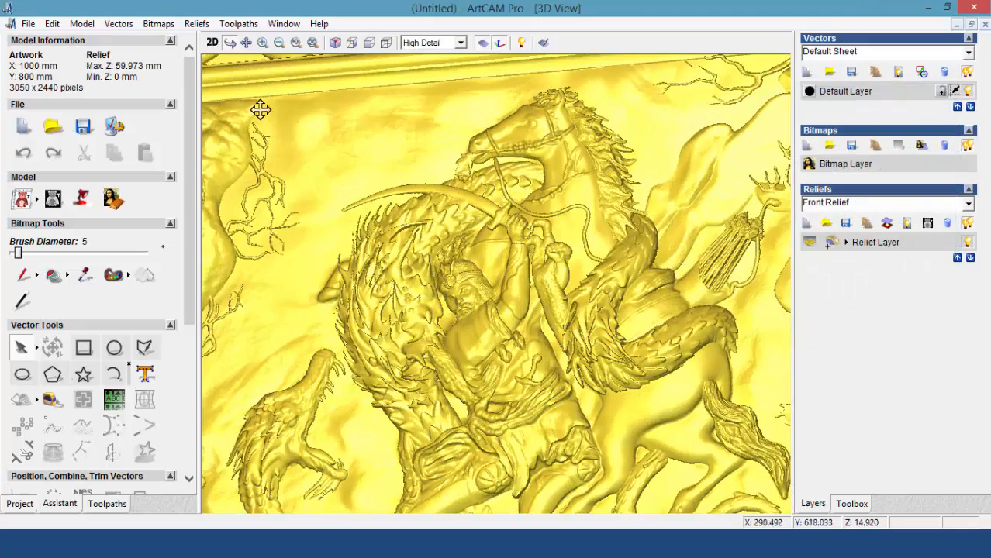
{"action": "left_click", "coordinate": [246, 43]}
{"action": "left_click_drag", "start_coordinate": [542, 215], "coordinate": [362, 351]}
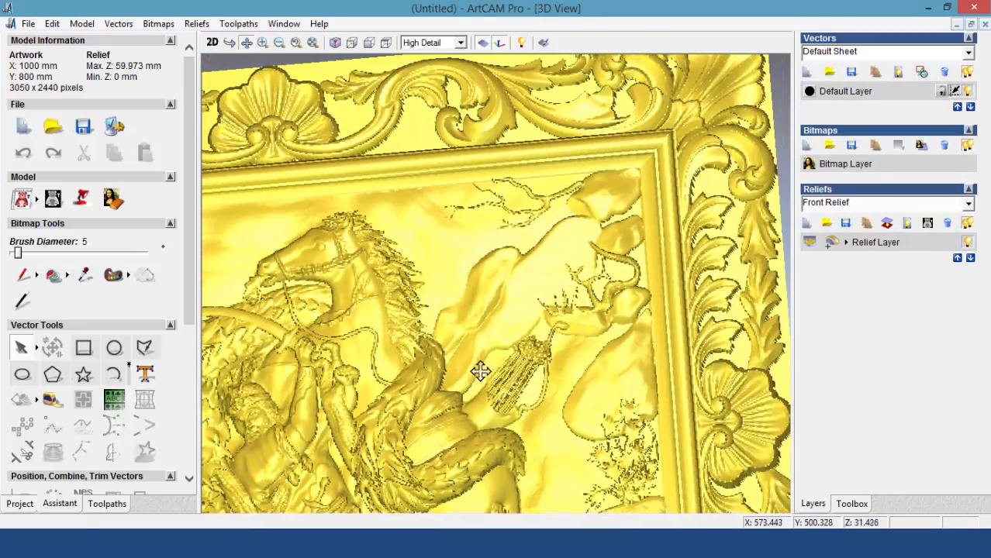
{"action": "left_click_drag", "start_coordinate": [479, 425], "coordinate": [595, 317]}
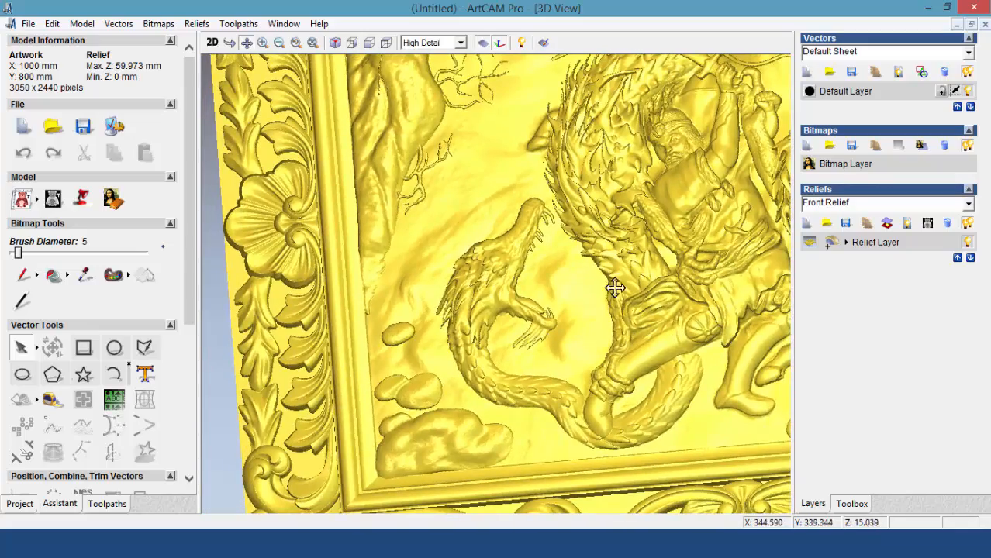
{"action": "left_click_drag", "start_coordinate": [614, 282], "coordinate": [590, 417]}
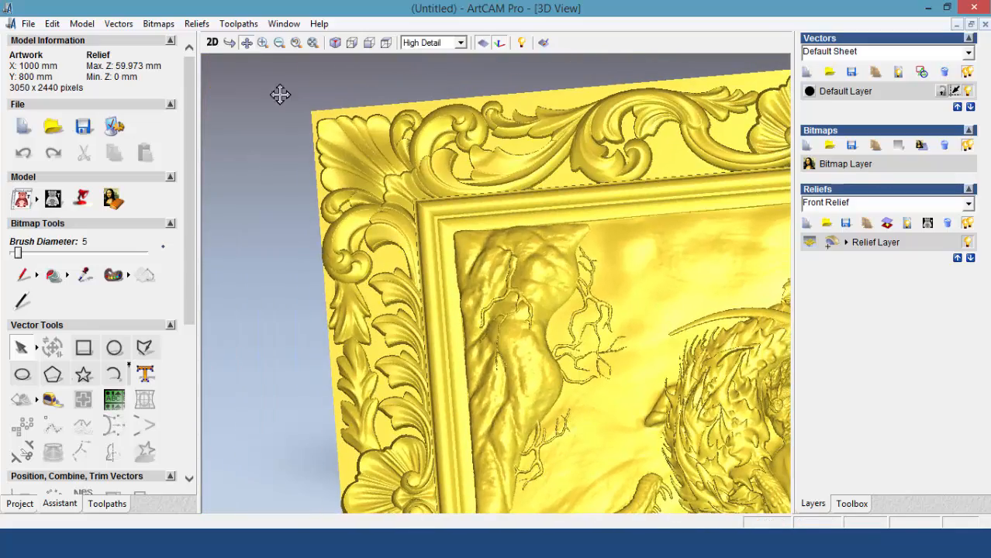
{"action": "scroll", "coordinate": [600, 338], "scroll_direction": "down", "scroll_amount": 5}
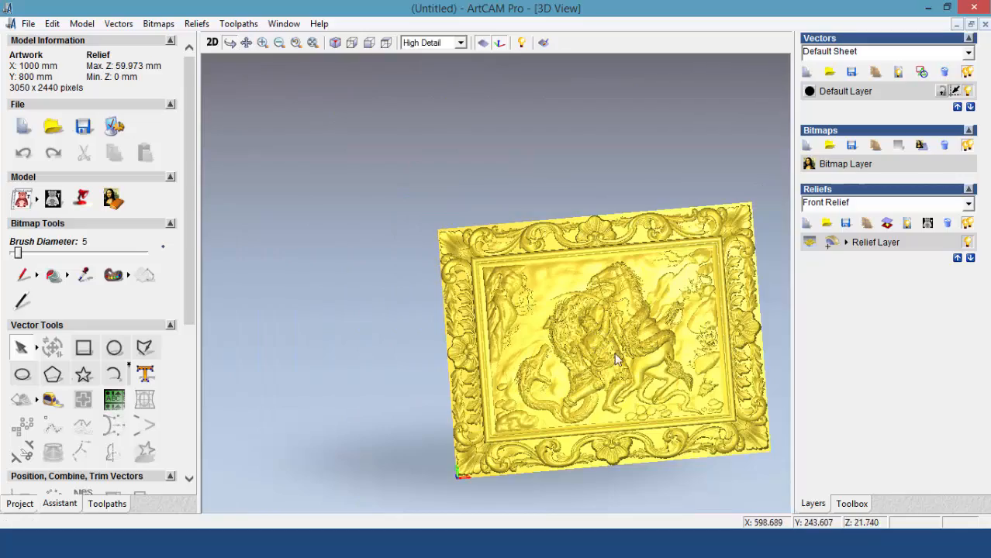